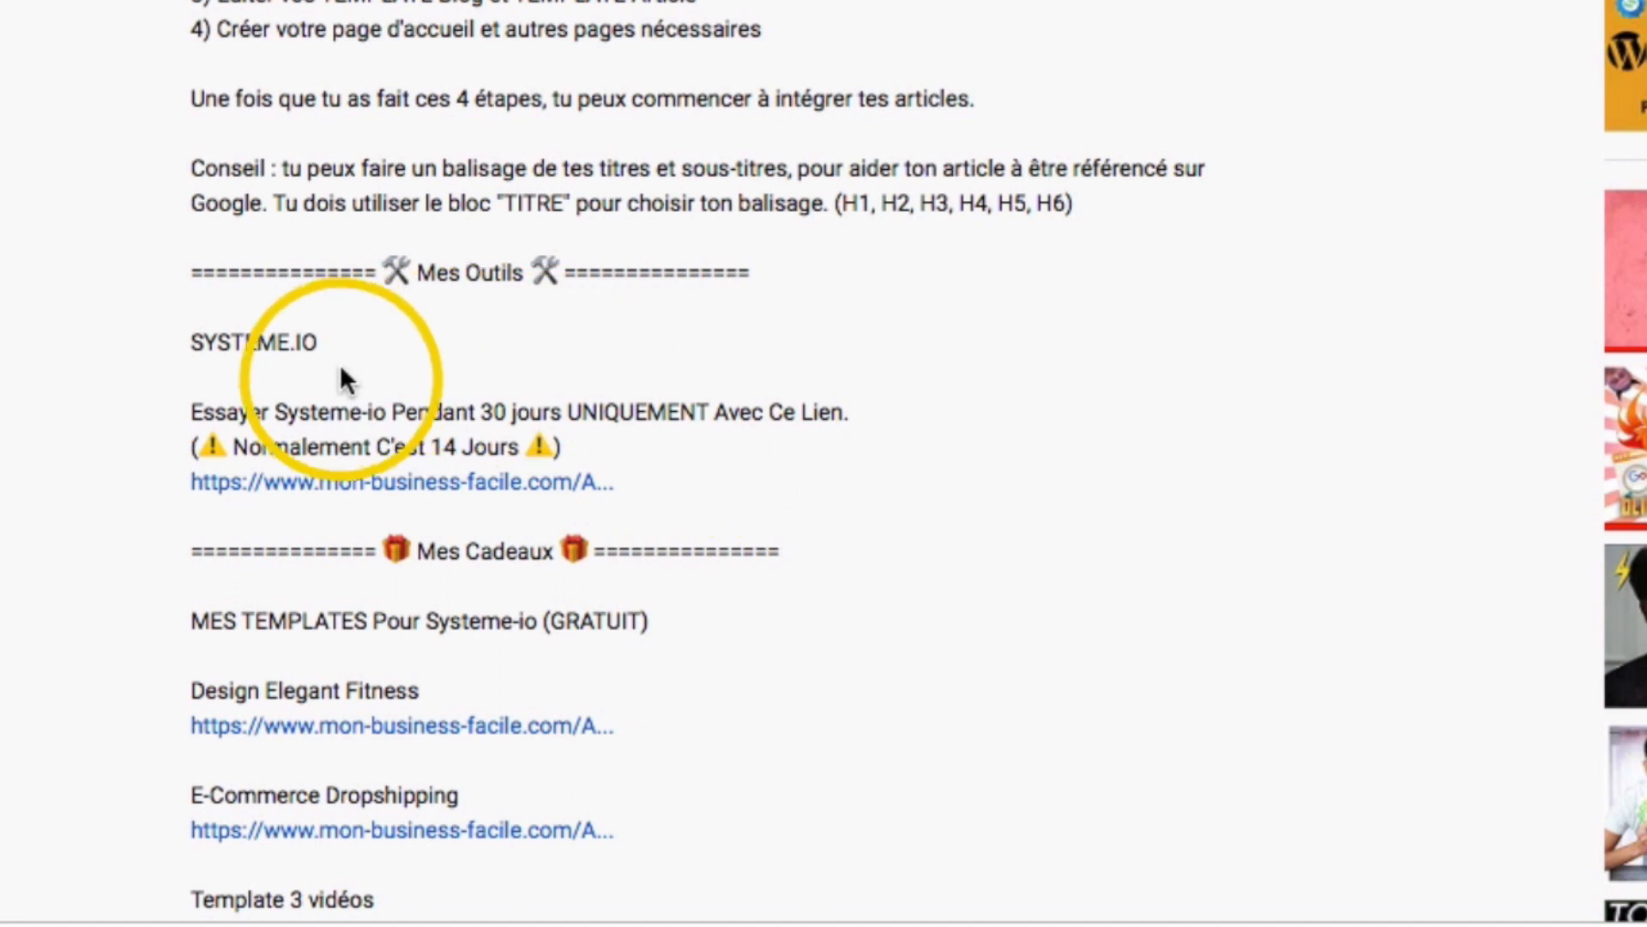
Open the Systeme.io trial link, answer OUI to both introductory questions, and close the email sign-up form.
click(433, 483)
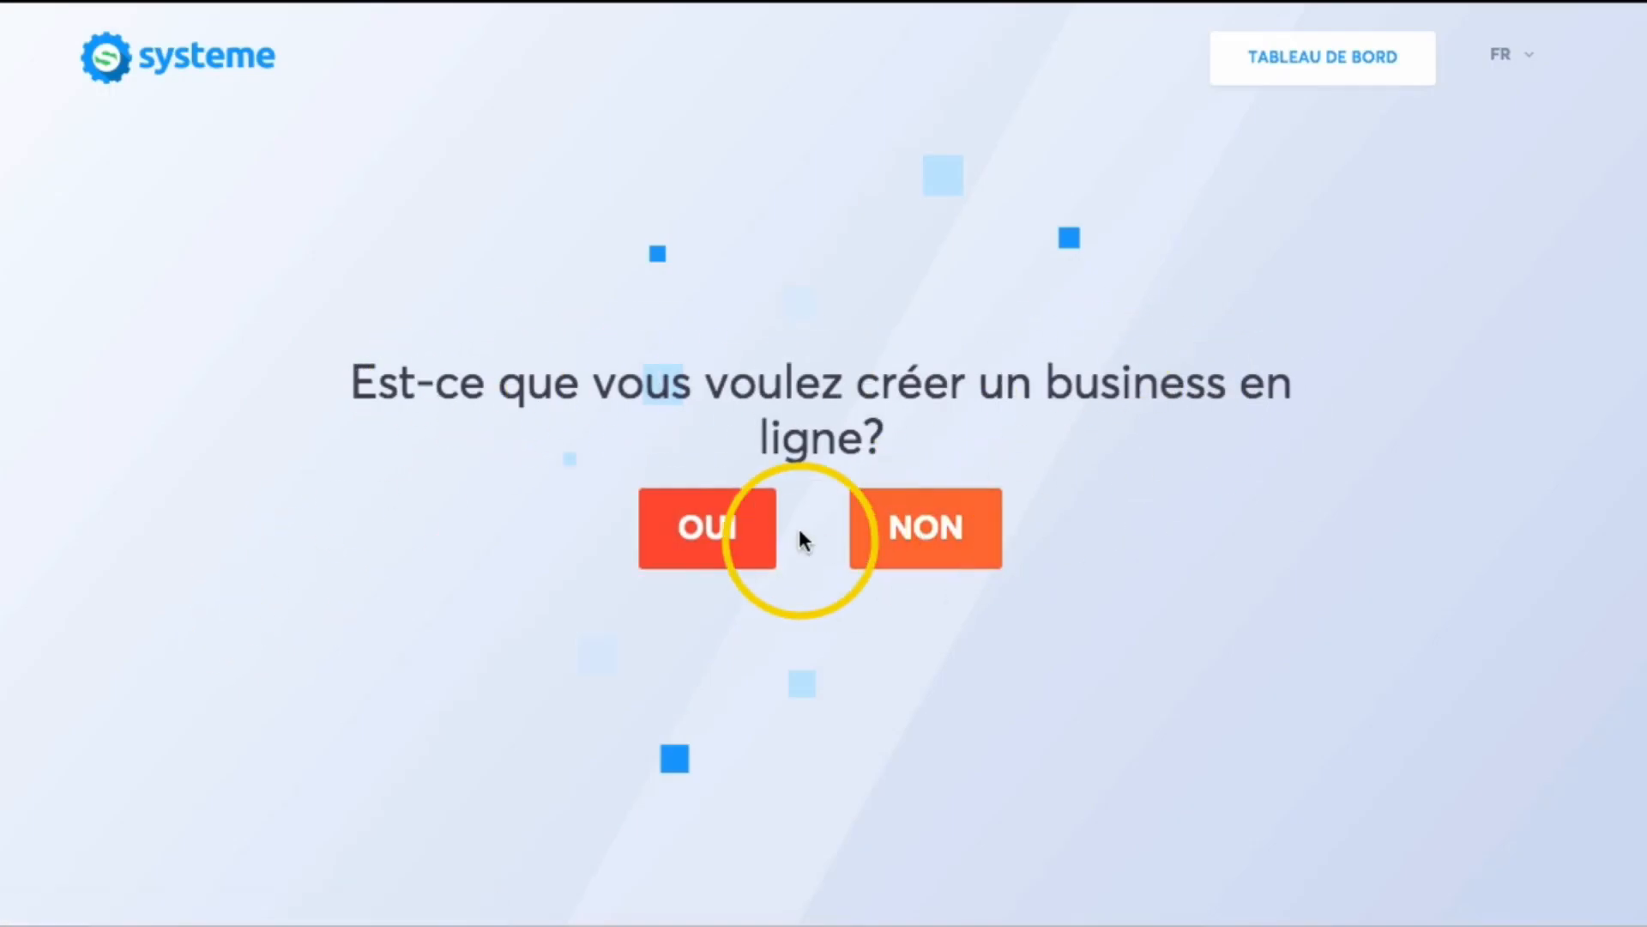
click(750, 537)
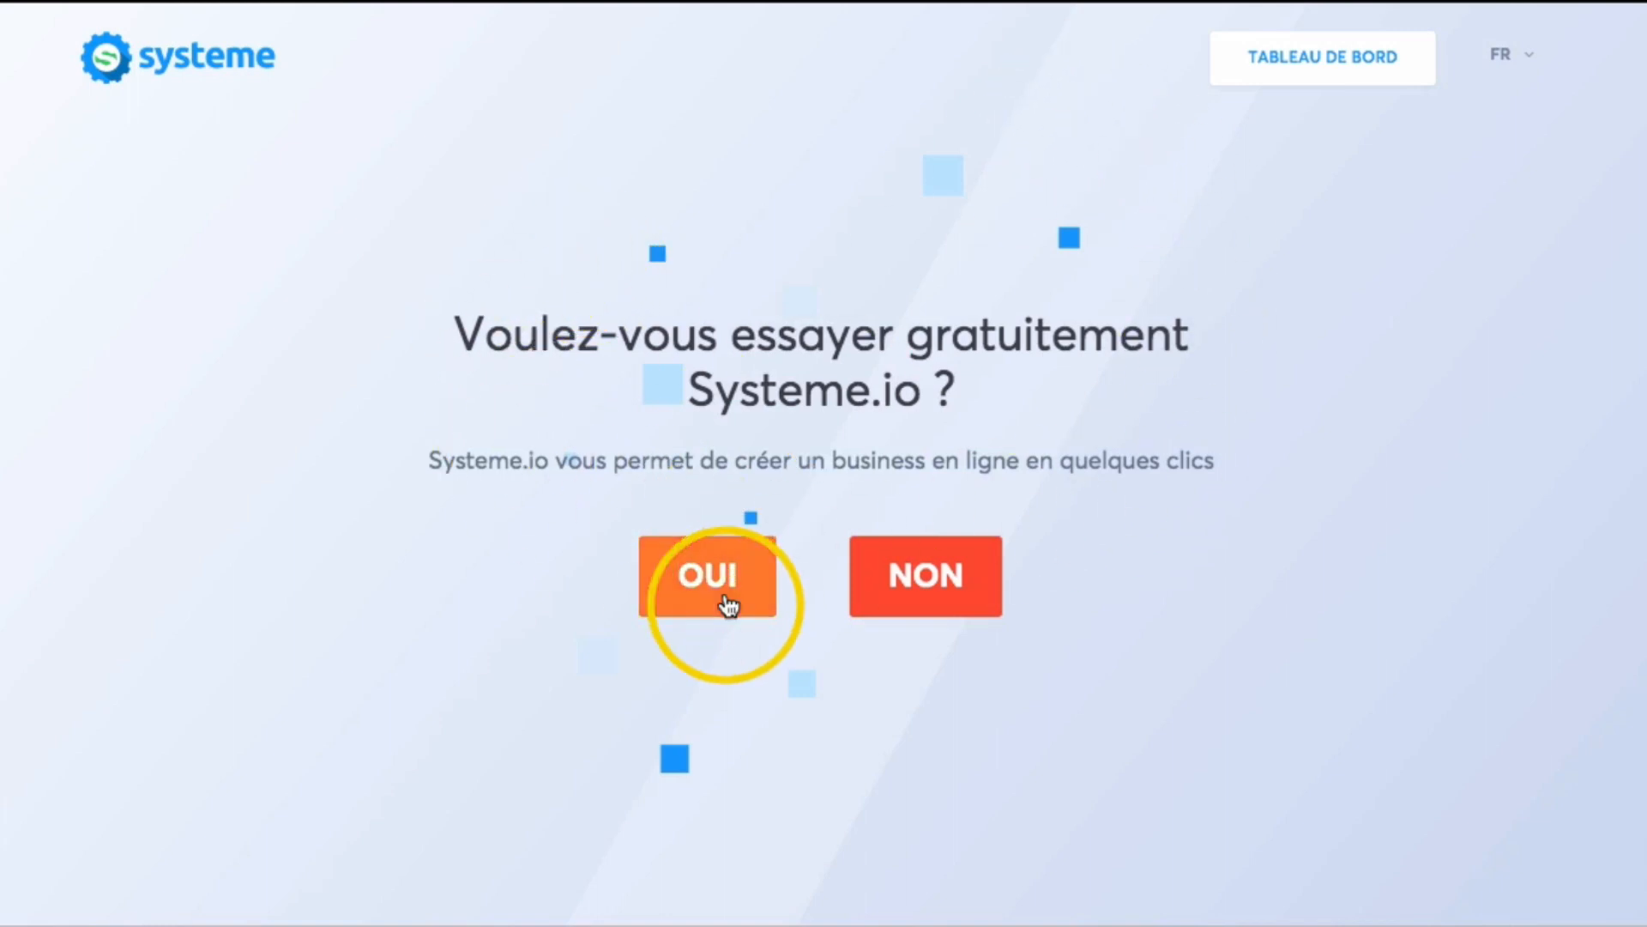
click(728, 603)
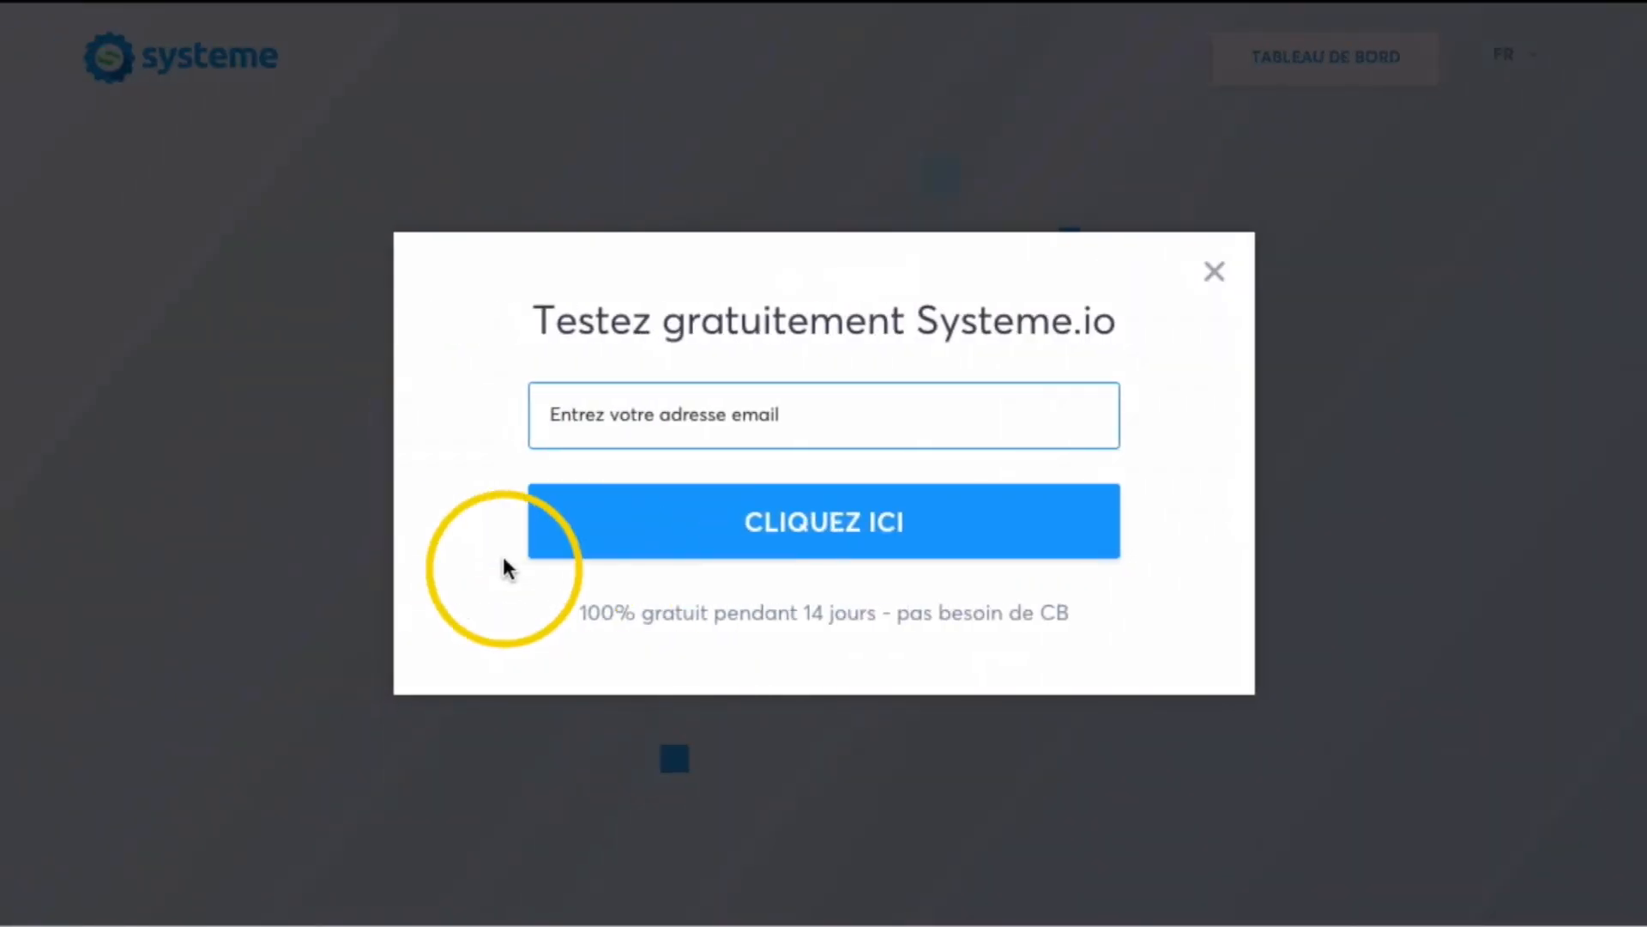
click(1215, 273)
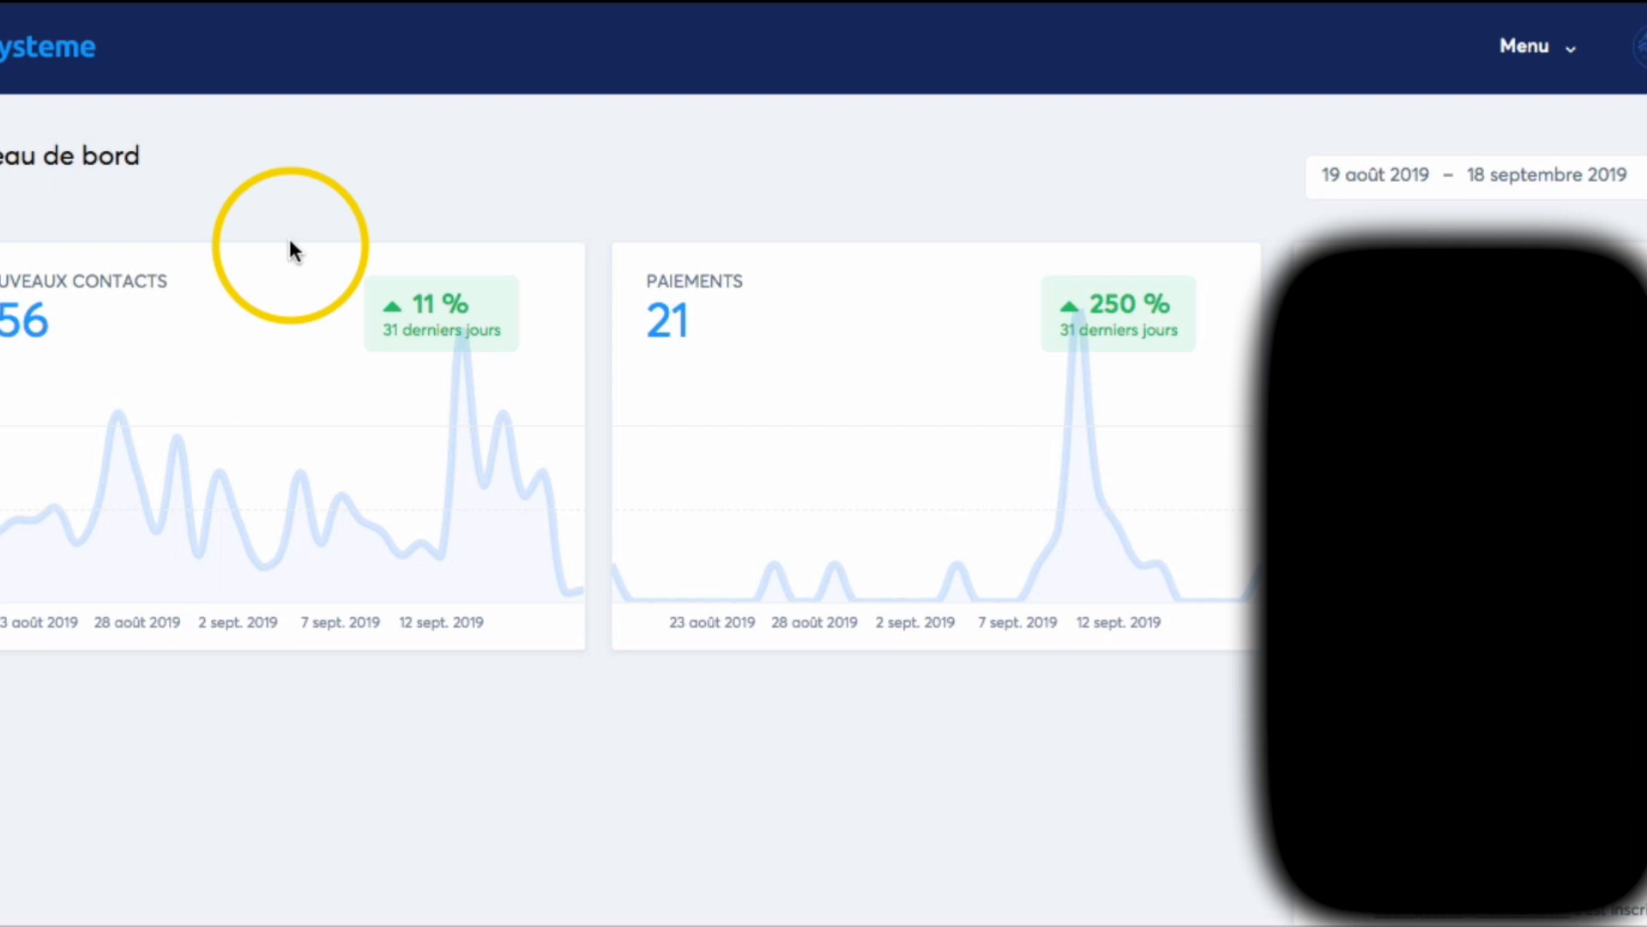
Create a new sales funnel named "Mon premier tunnel" with the goal Construisez votre audience and Euro as currency.
click(1554, 65)
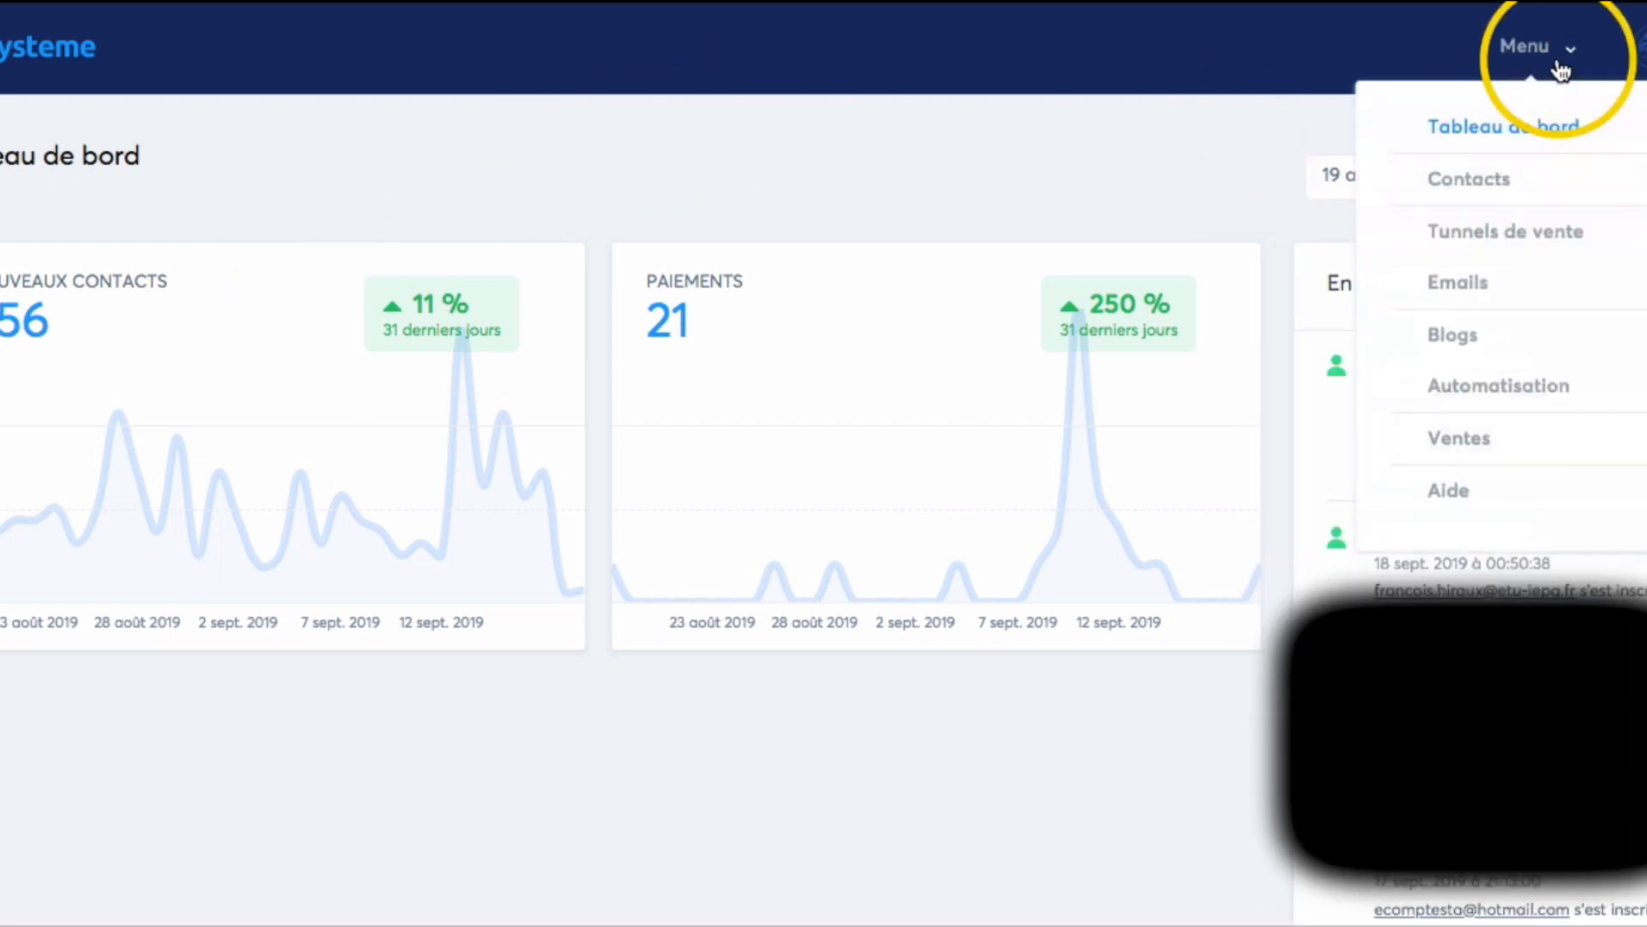
click(1560, 251)
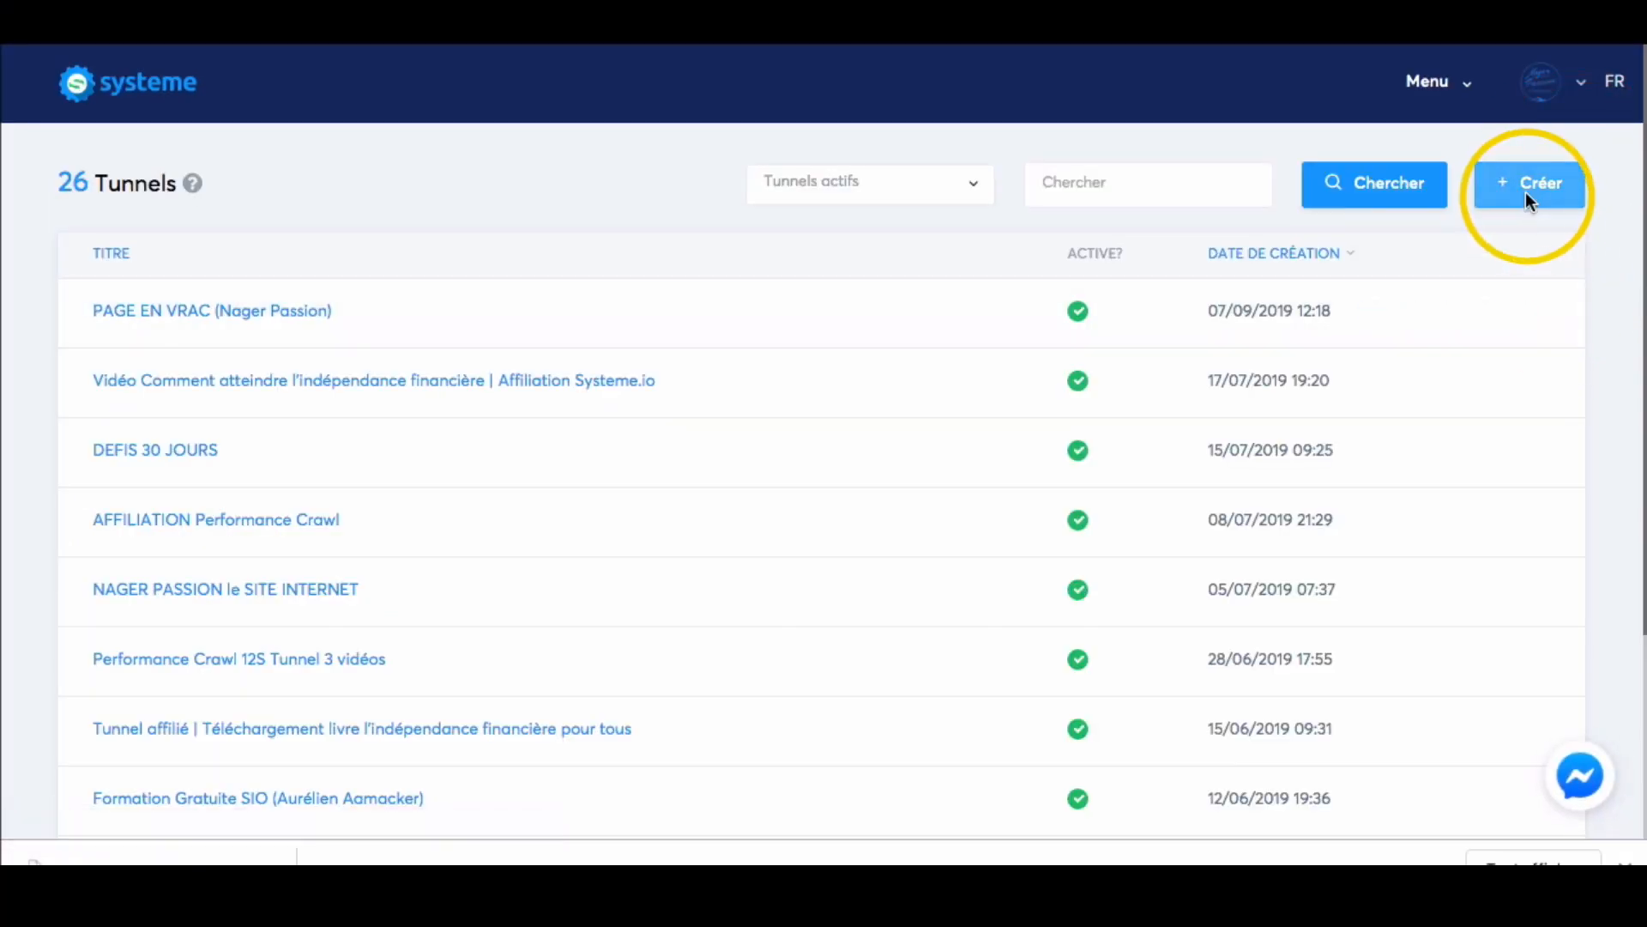
click(1525, 192)
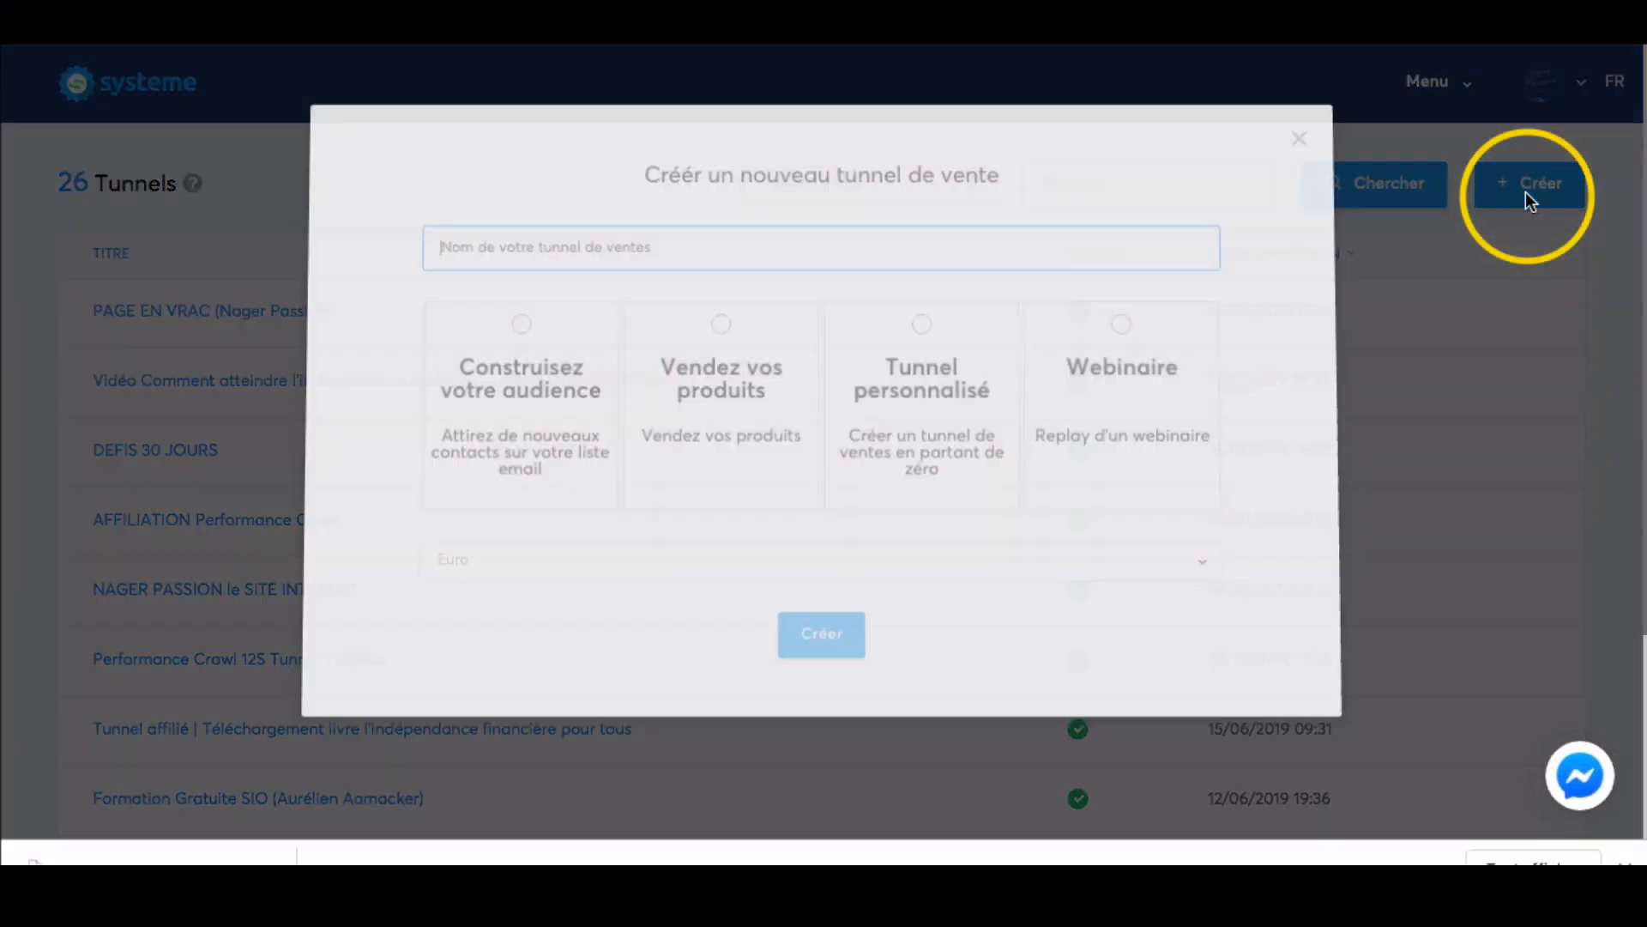
click(518, 326)
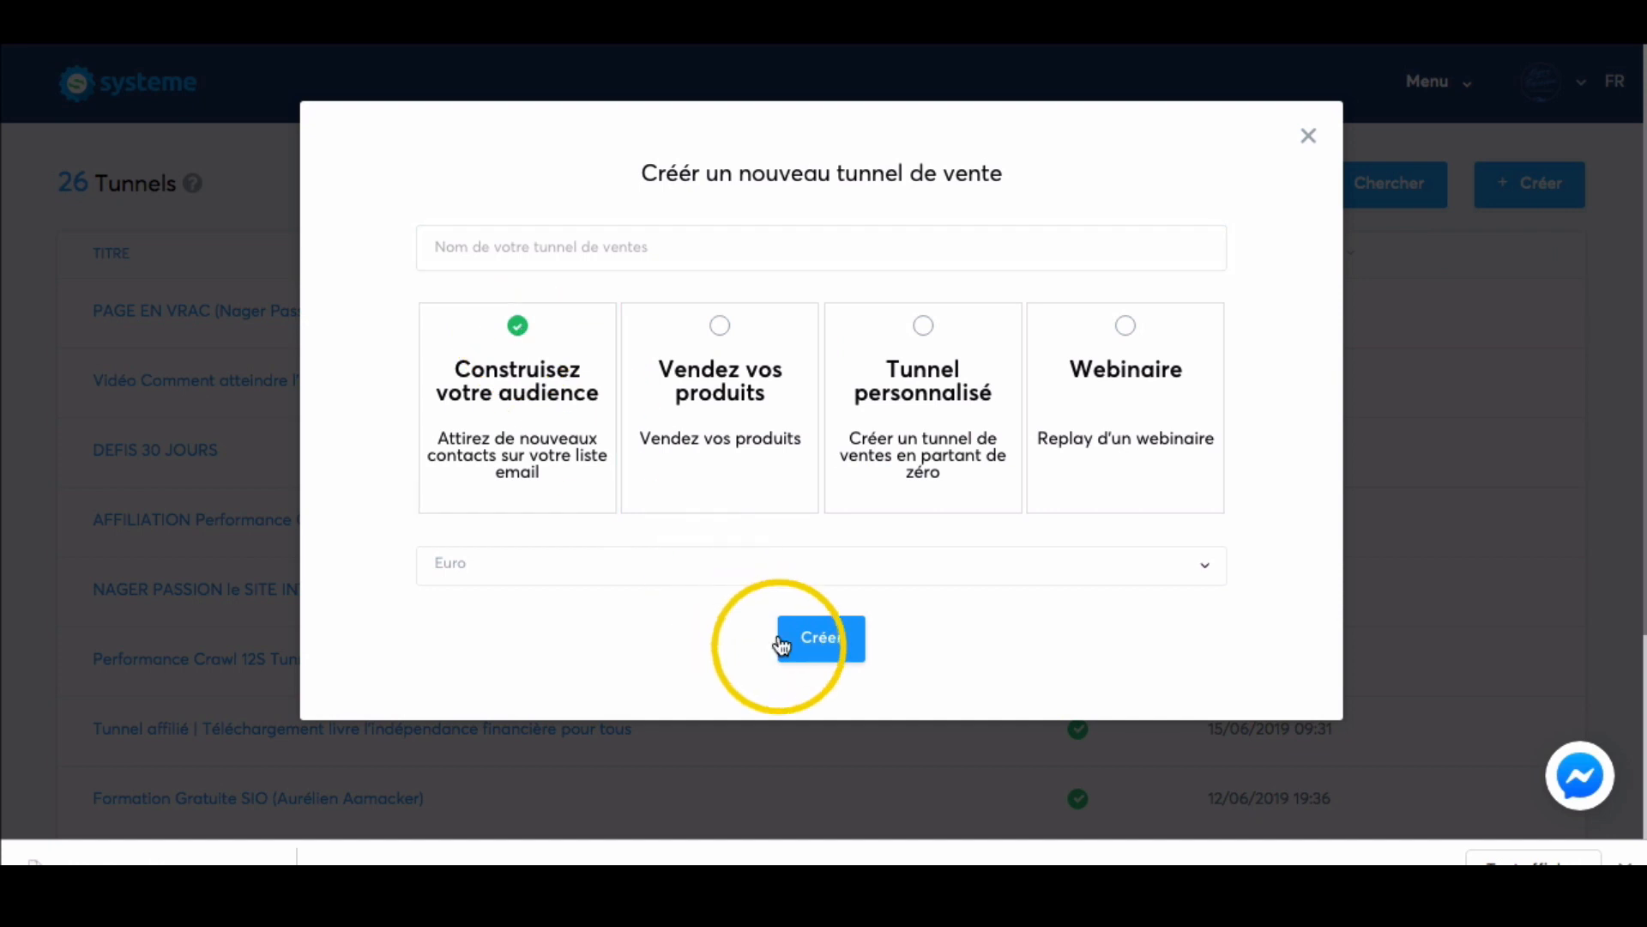
click(821, 639)
click(574, 243)
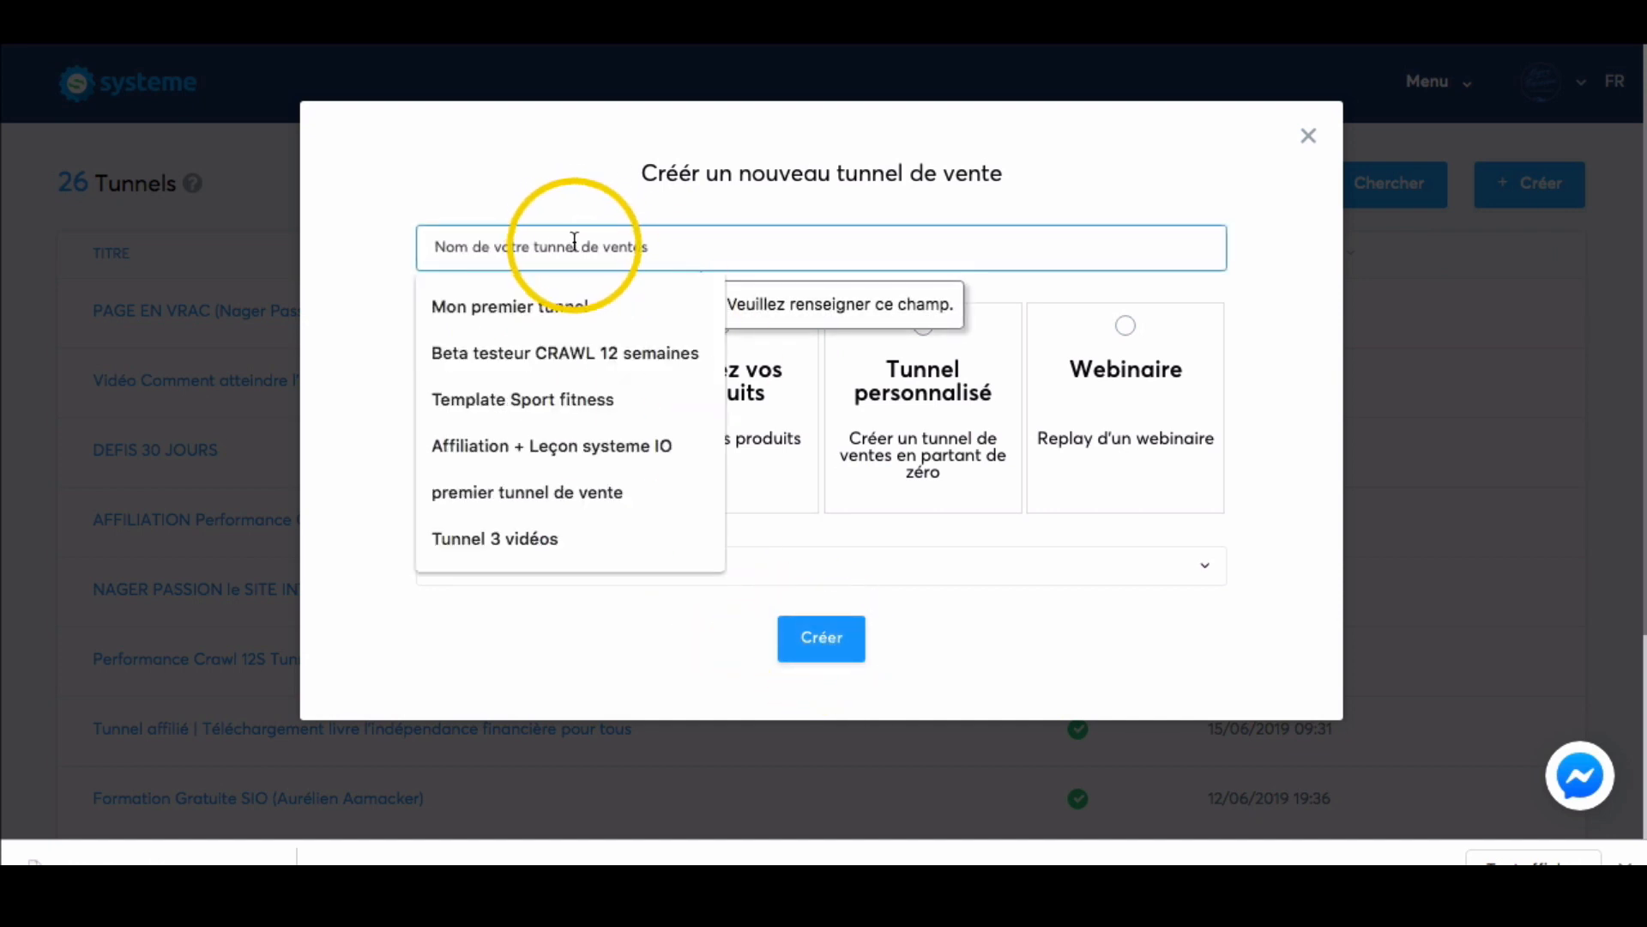
text(mon)
key(Down)
key(Return)
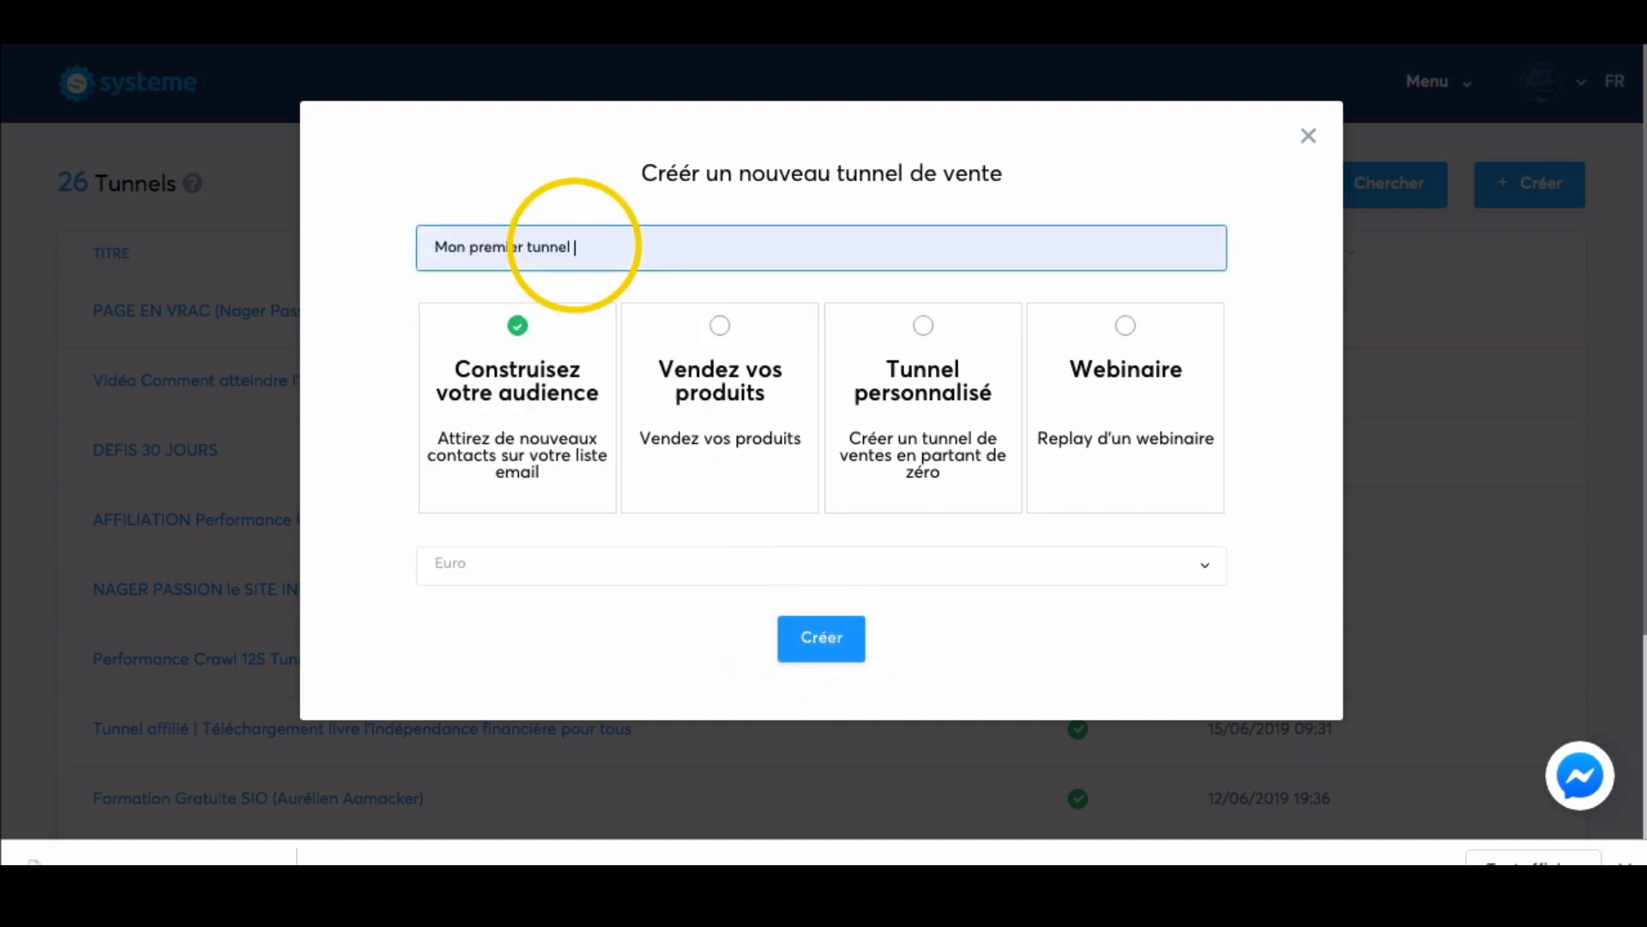
click(825, 636)
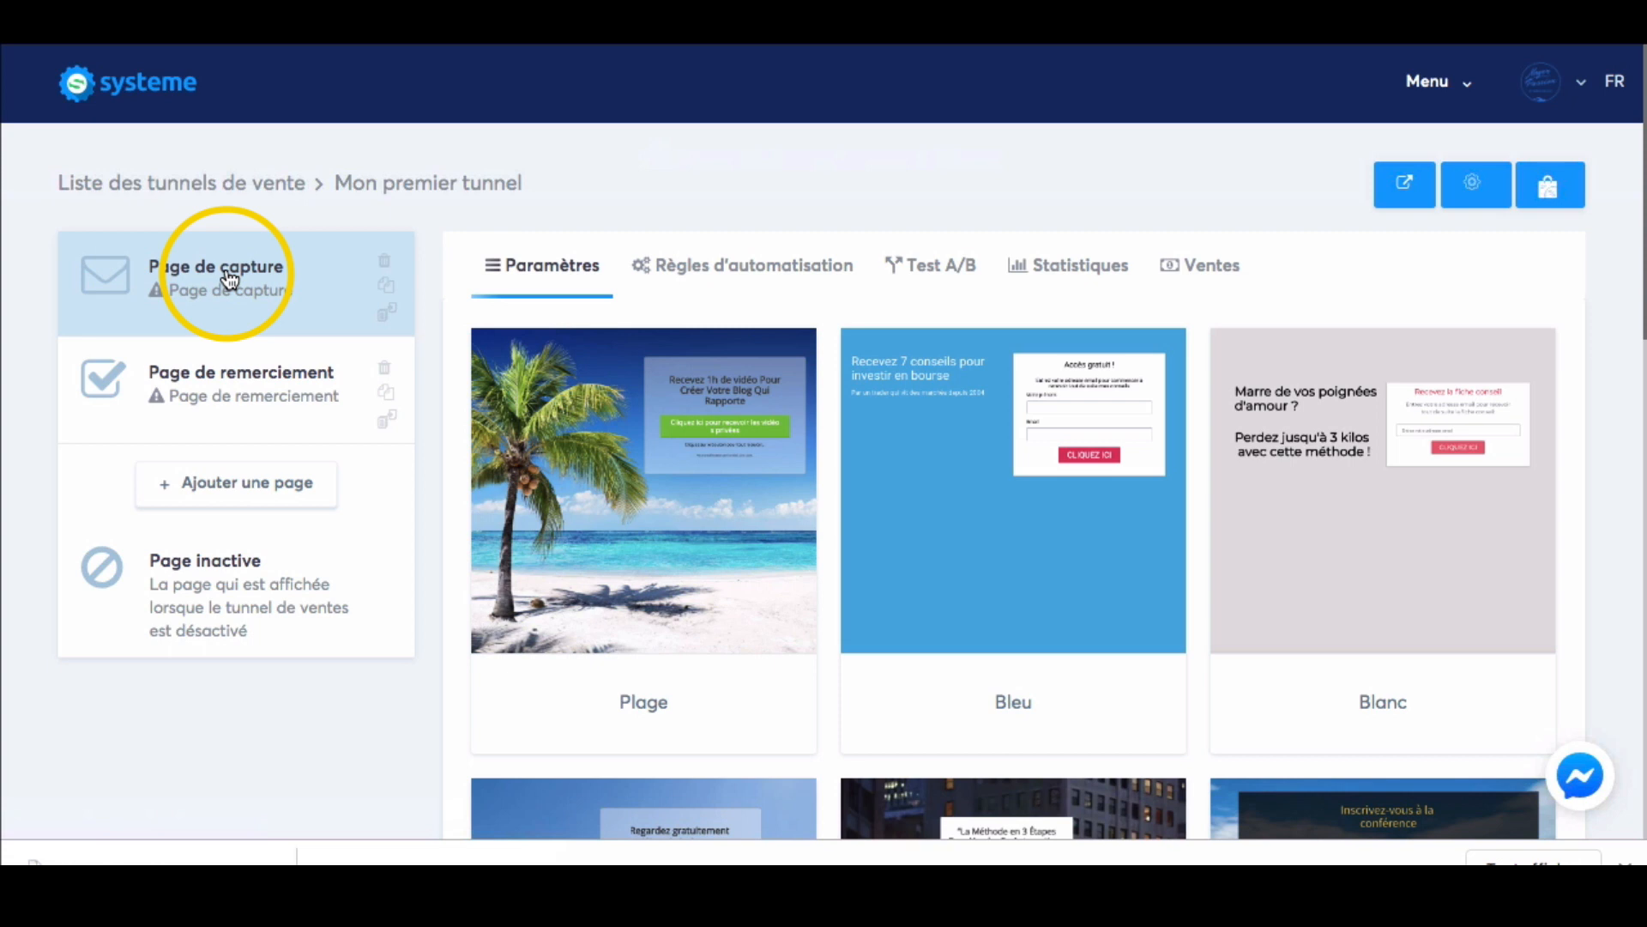
Apply the Plage template to the funnel's Page de capture and save the funnel step.
mouse_move(675, 580)
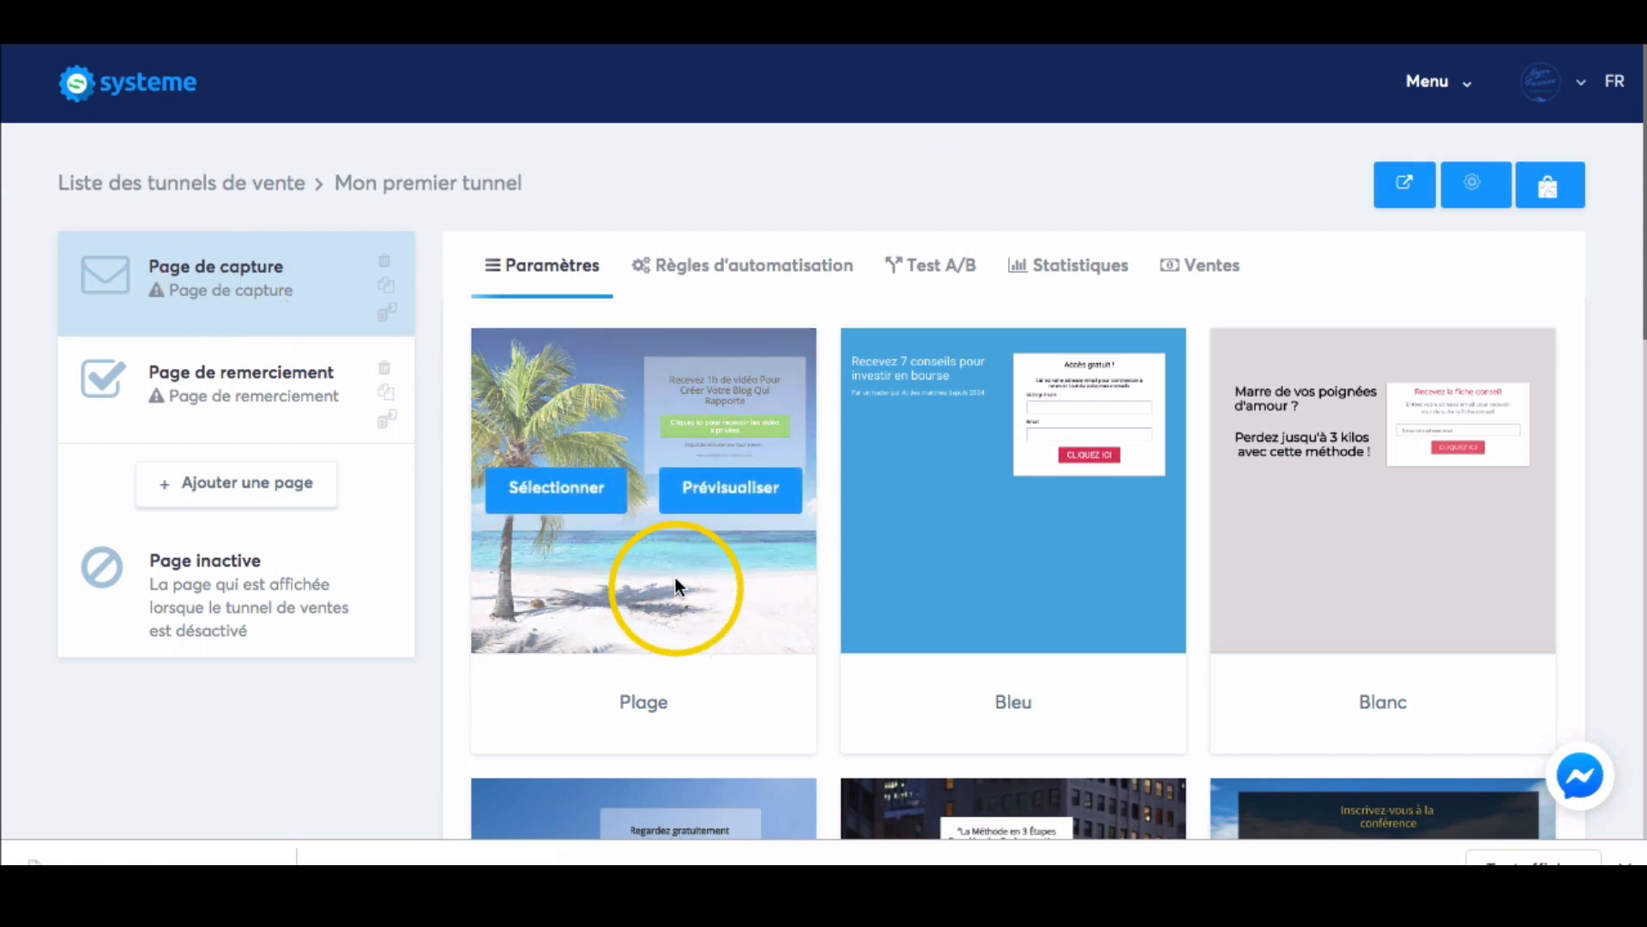
click(586, 500)
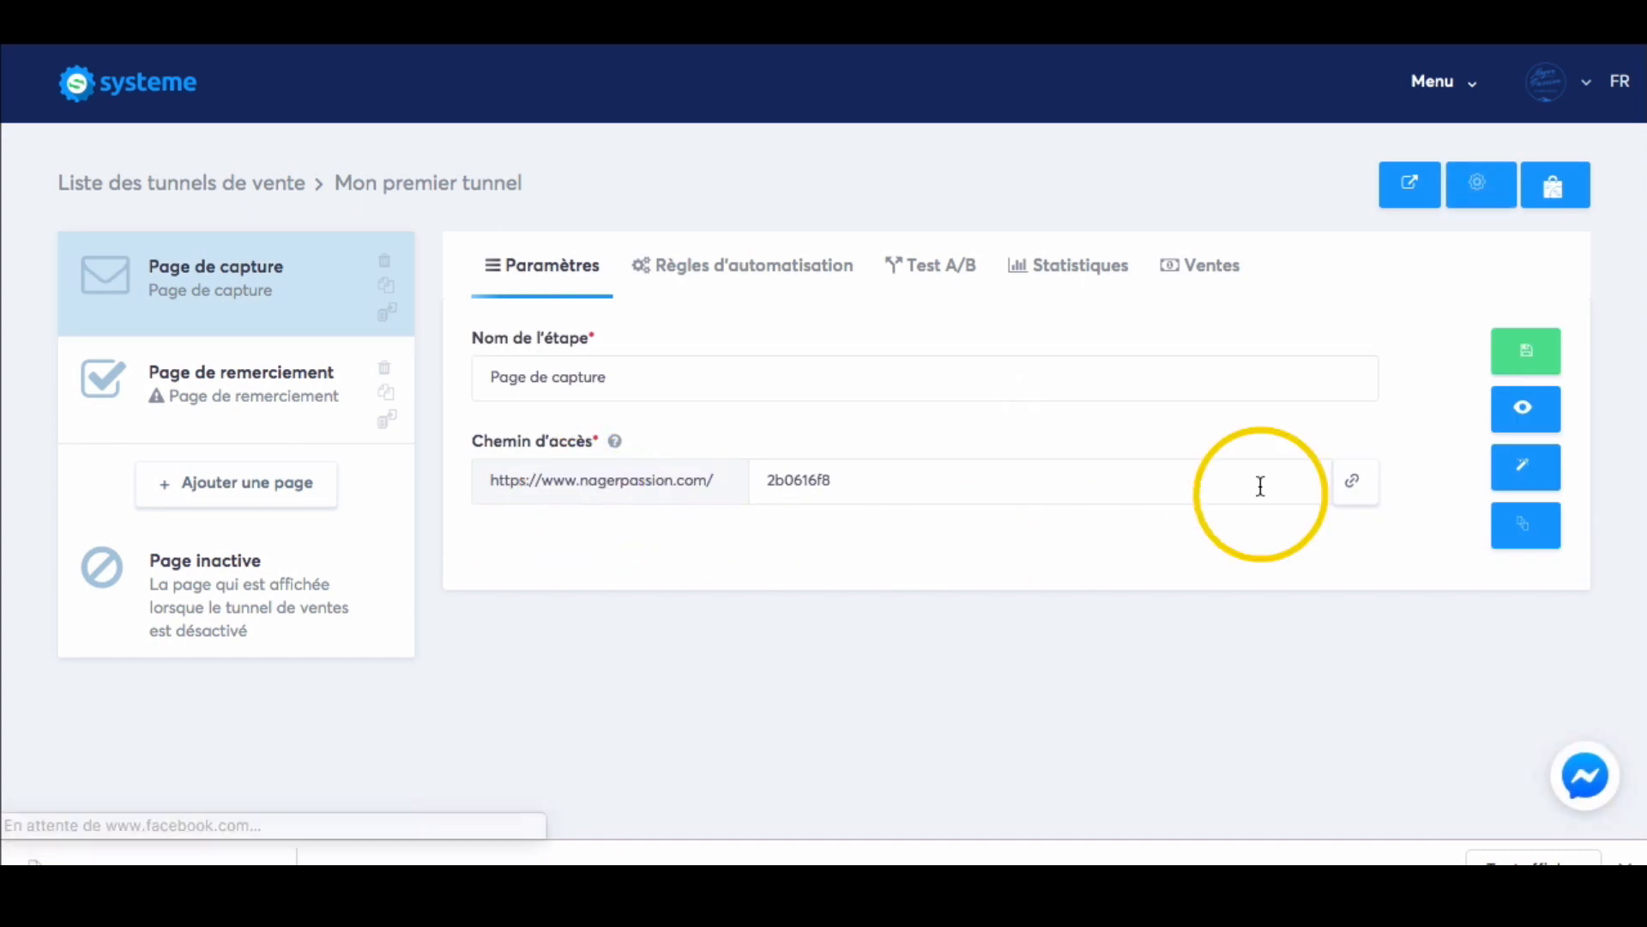
drag(646, 379, 456, 378)
drag(829, 481, 738, 485)
click(849, 564)
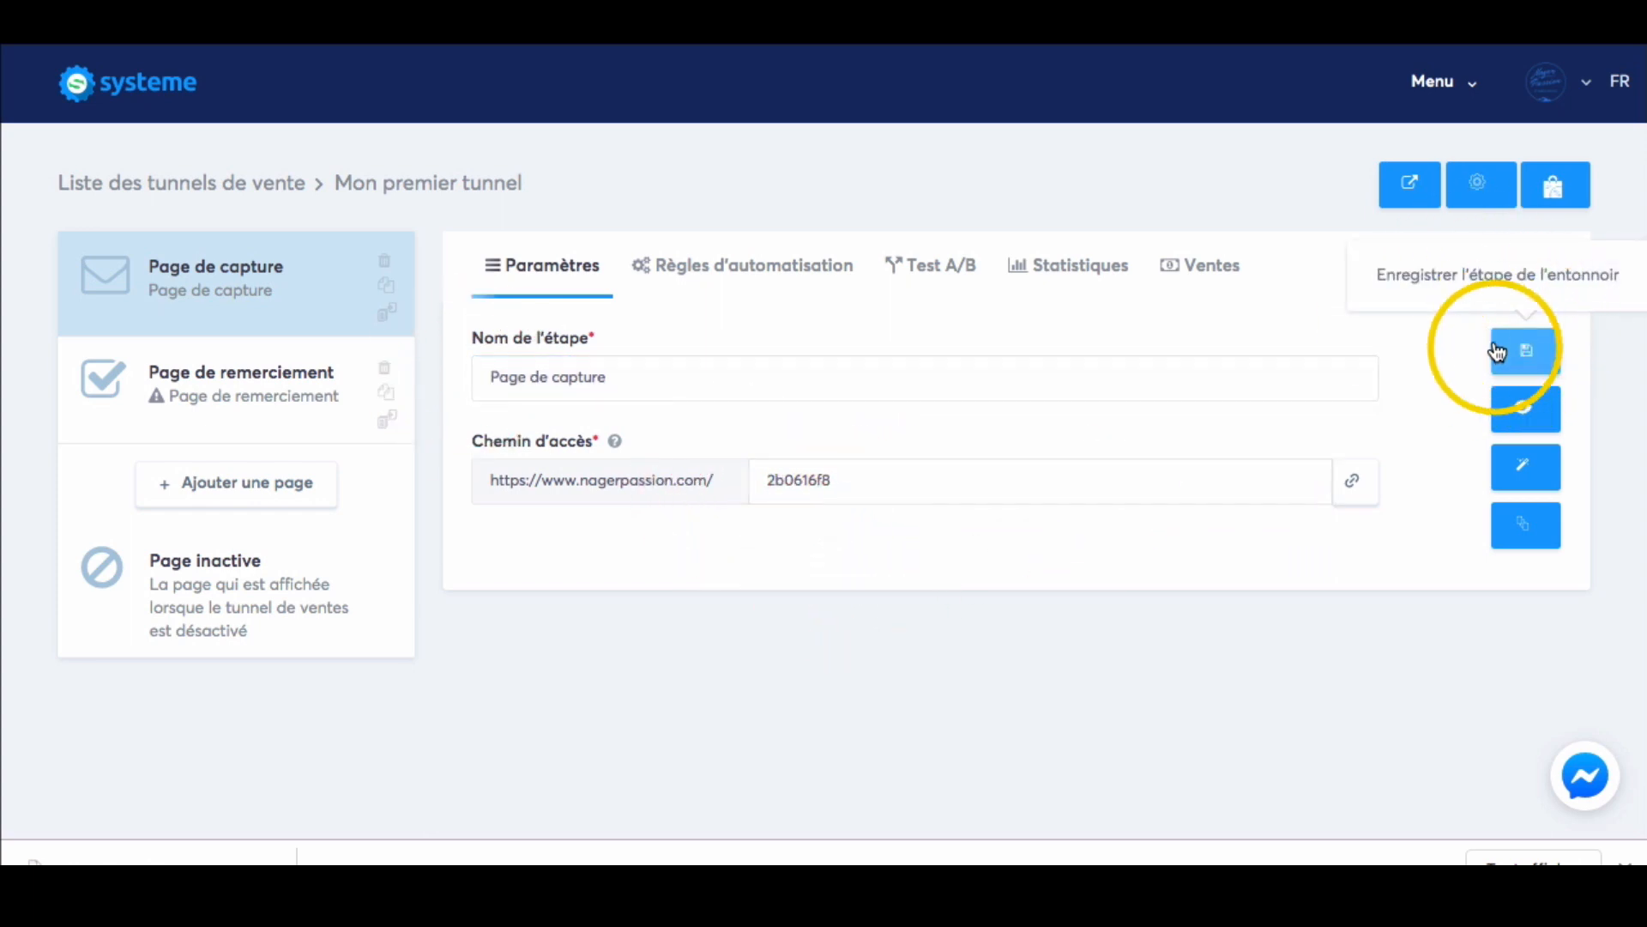
click(1532, 347)
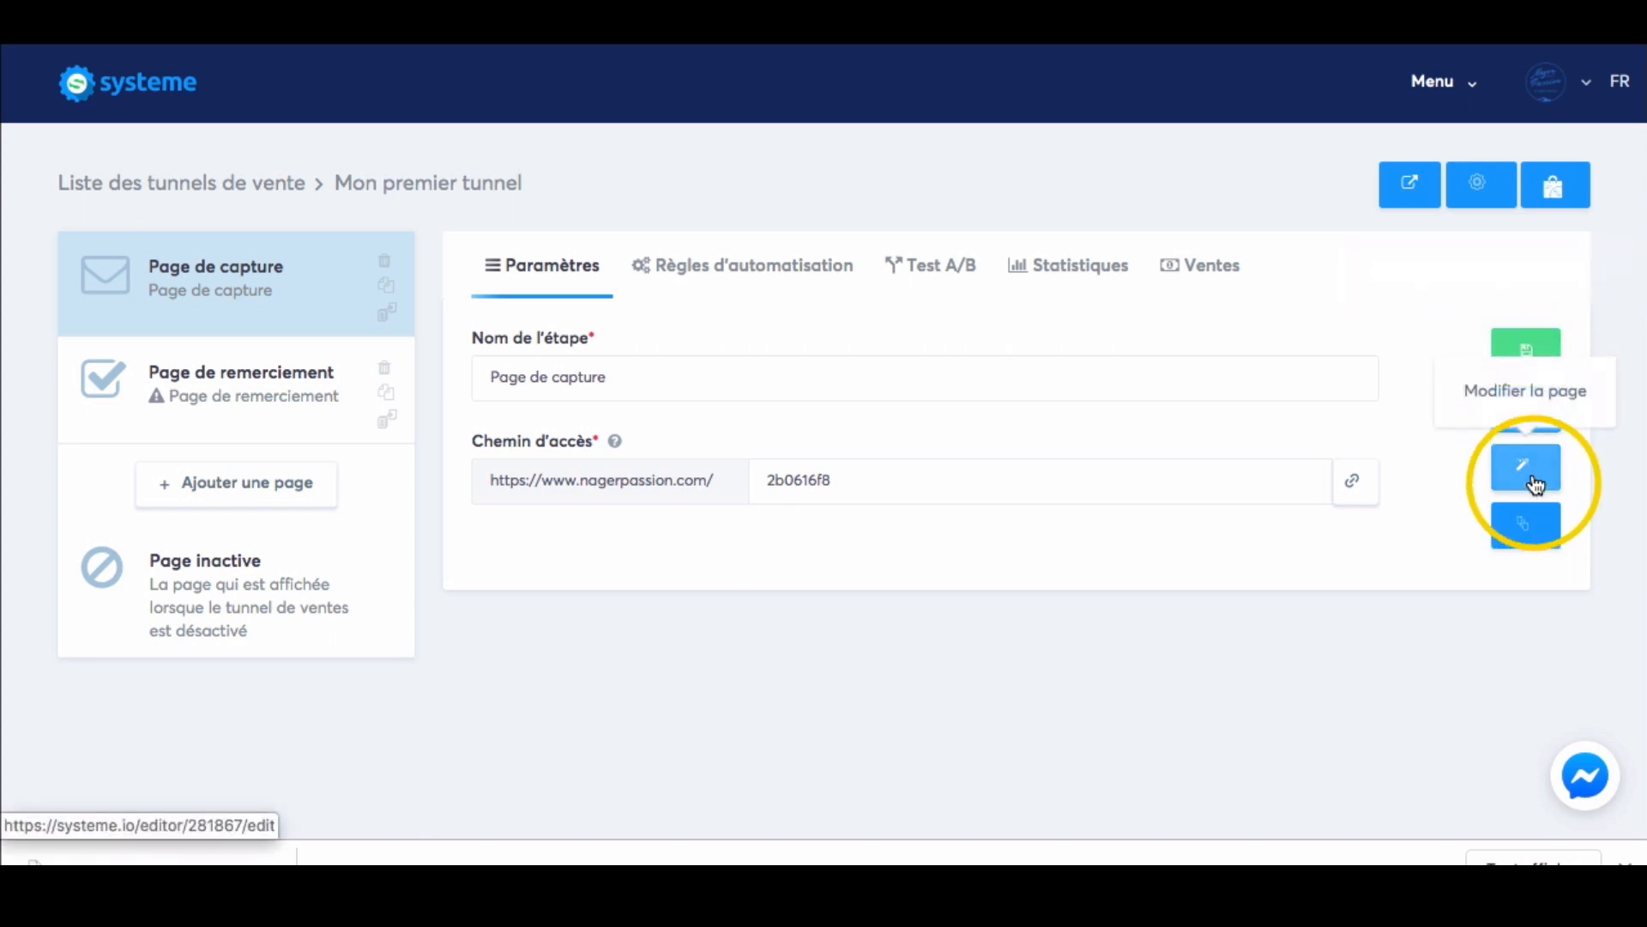
Open the capture page in the page editor, look through the available content blocks, and exit the editor.
click(1533, 470)
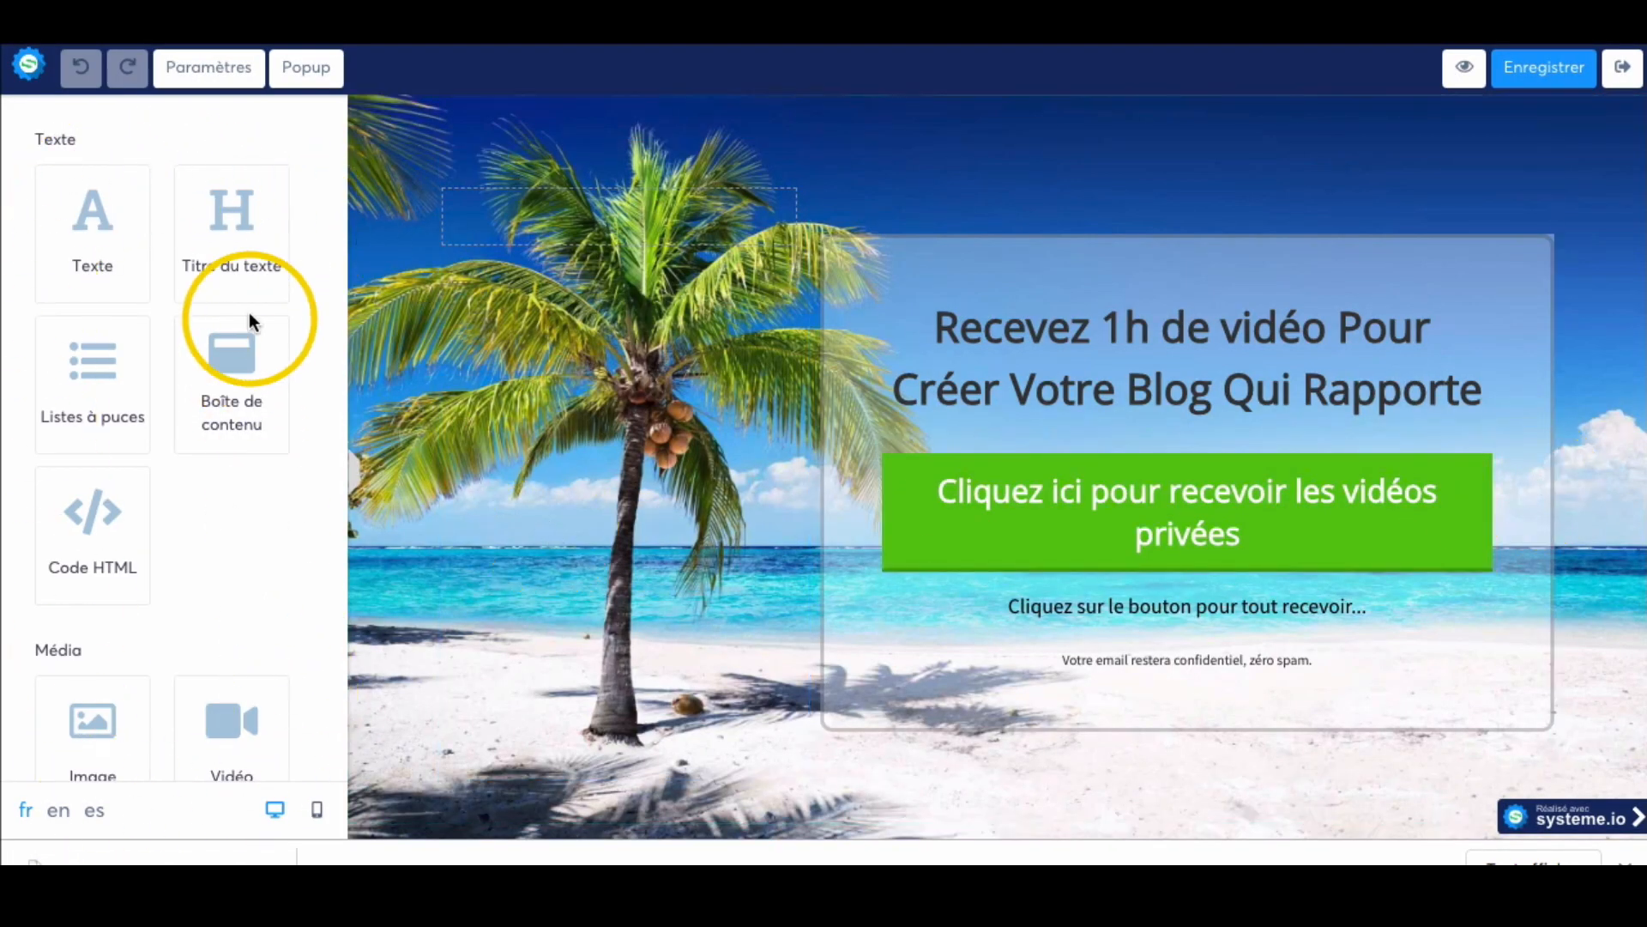
scroll(249, 314, down, 6)
scroll(249, 319, down, 8)
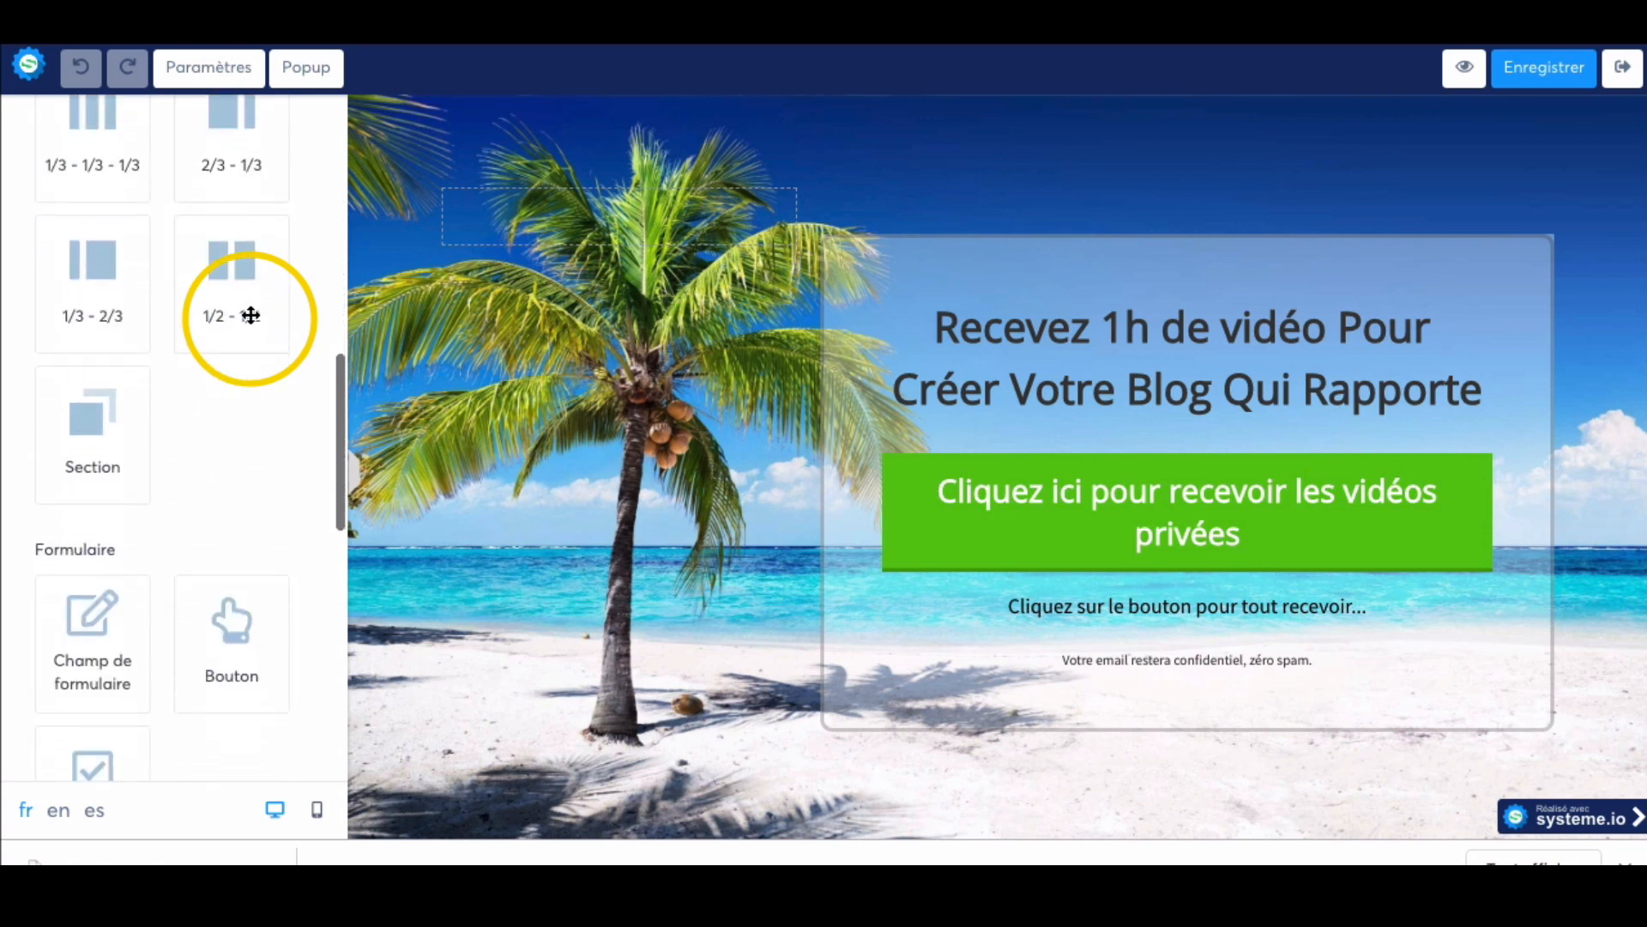
scroll(250, 315, down, 5)
scroll(250, 315, up, 15)
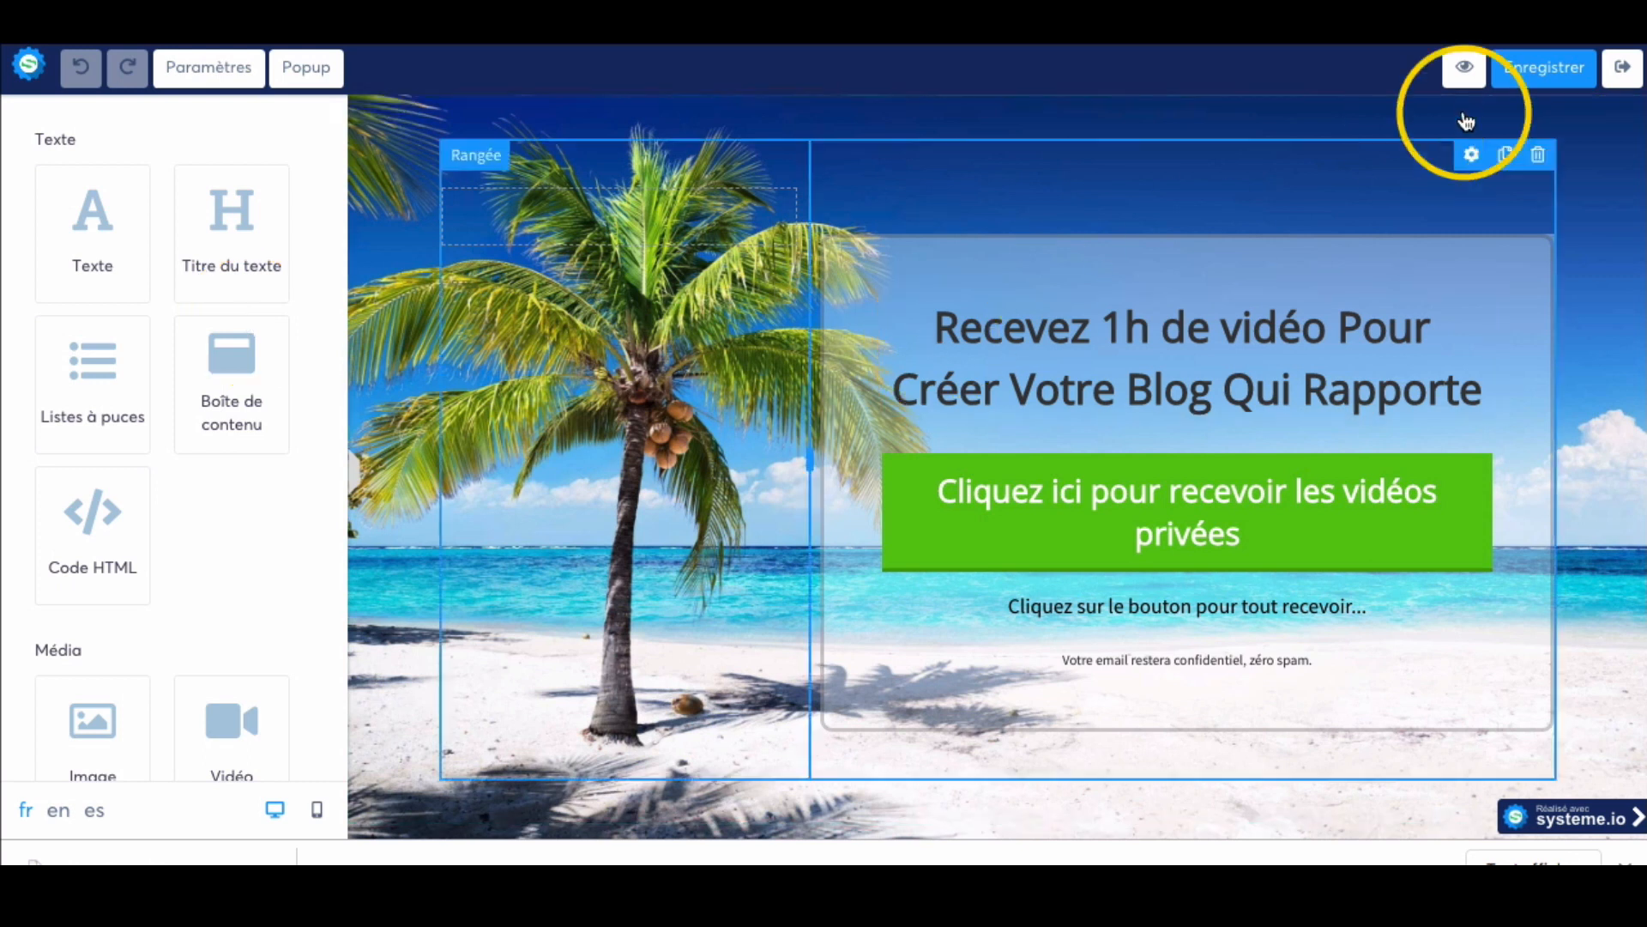
click(1623, 77)
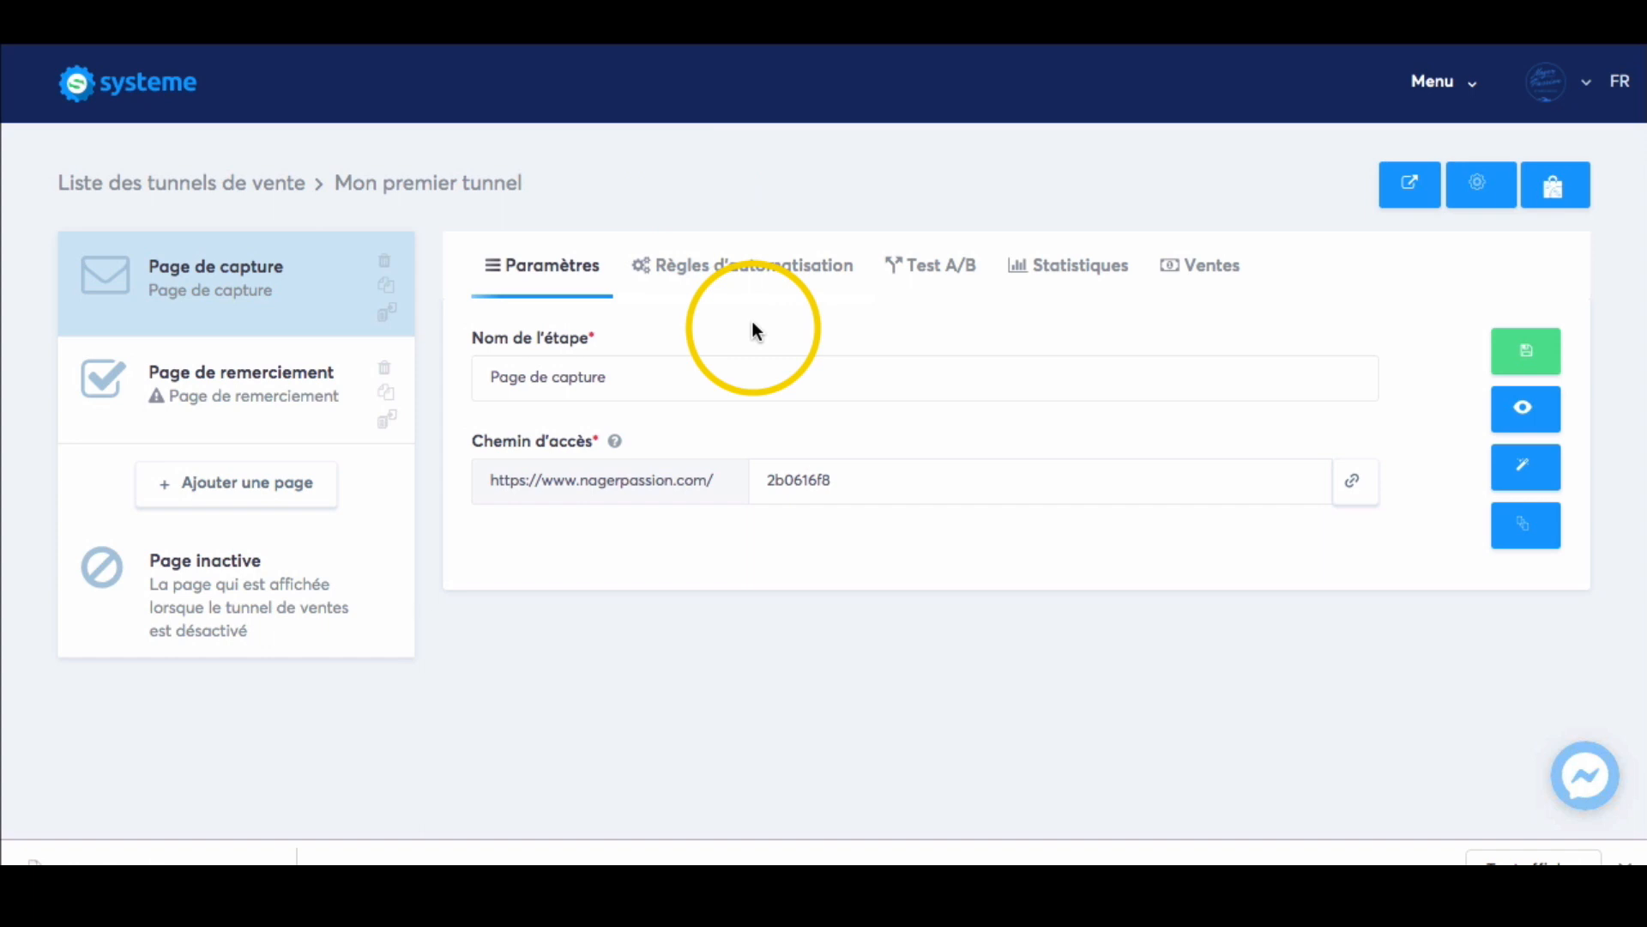
Add the actions Ajouter un tag, Envoyer un email and S'abonner à la campagne to the capture page's optin automation rule.
click(812, 275)
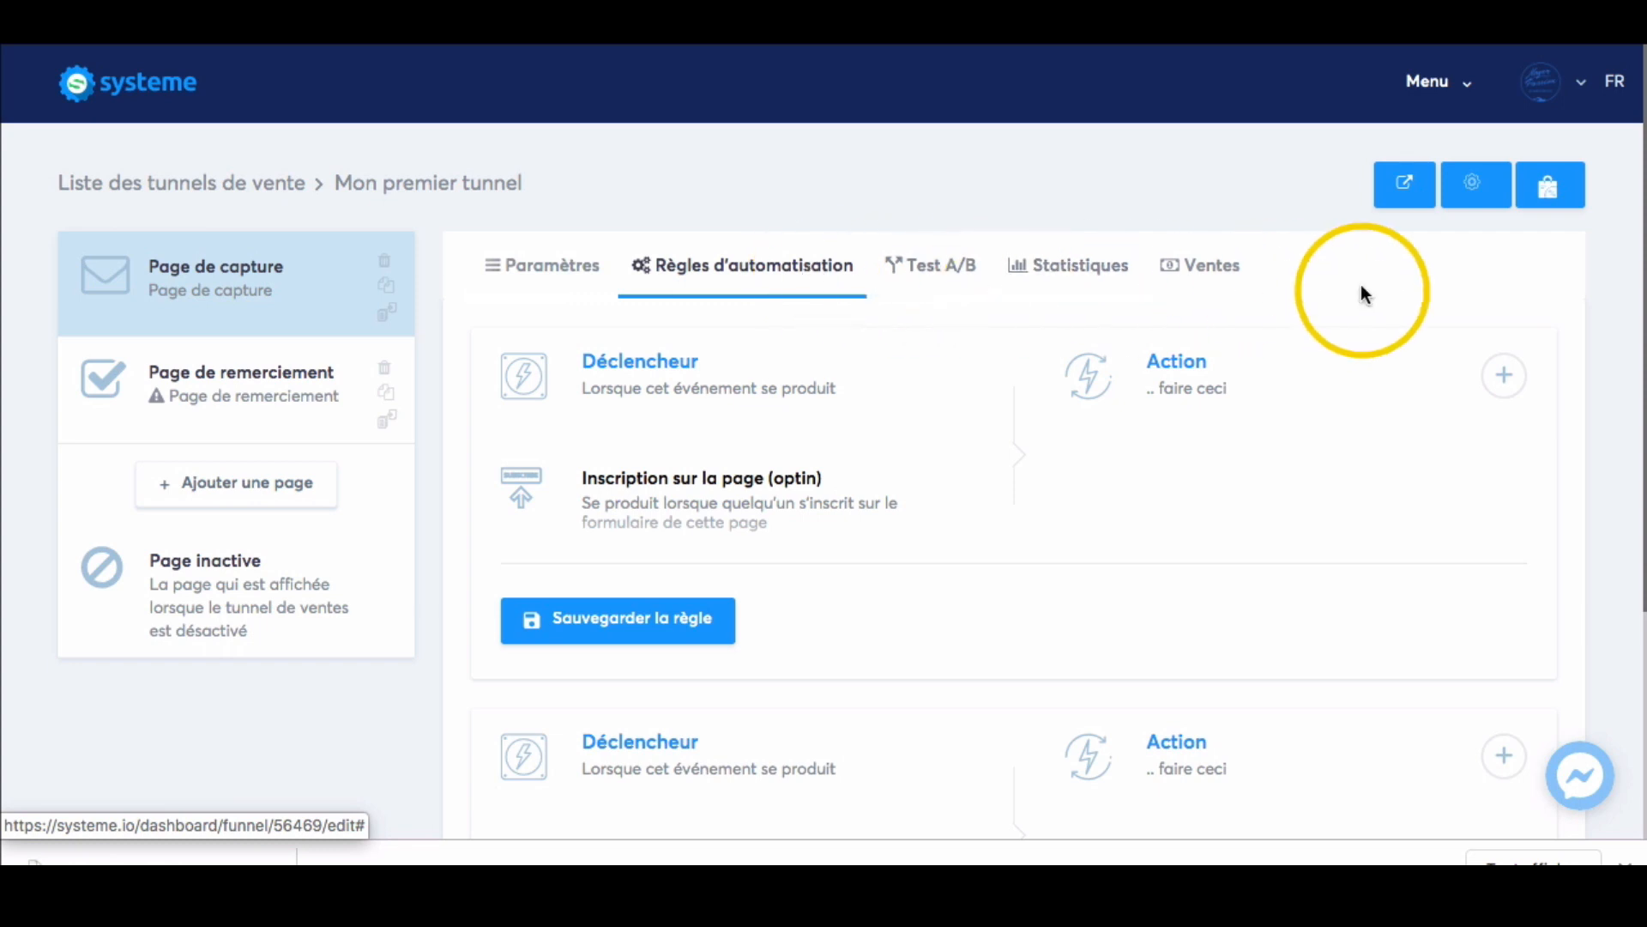
click(1505, 375)
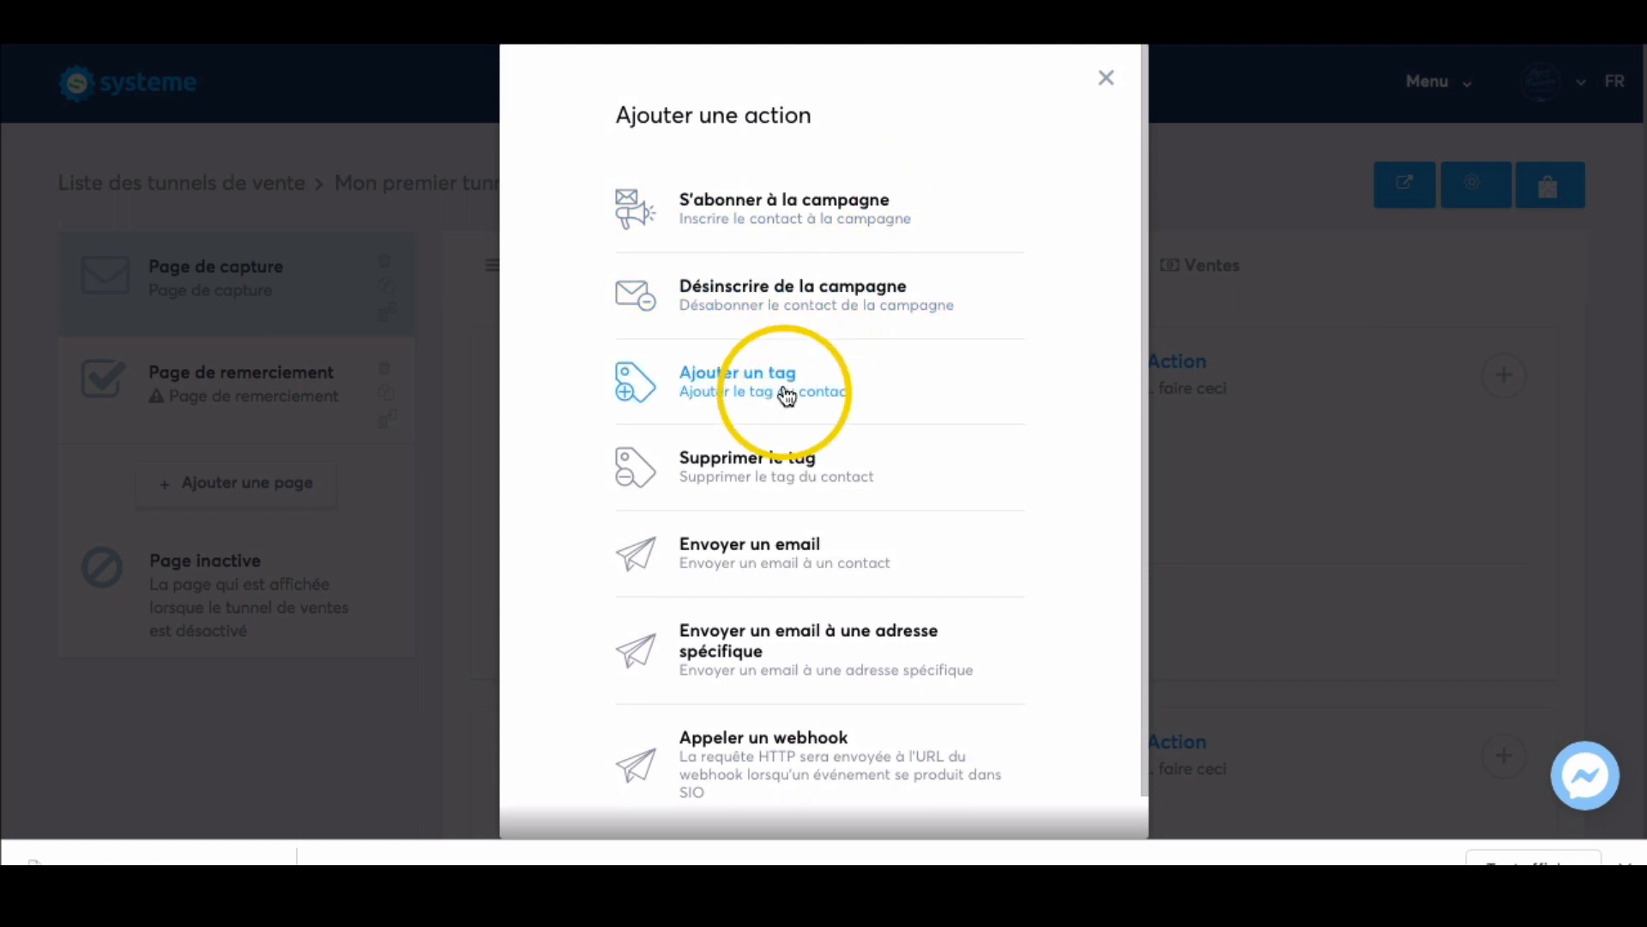
click(787, 395)
click(1504, 374)
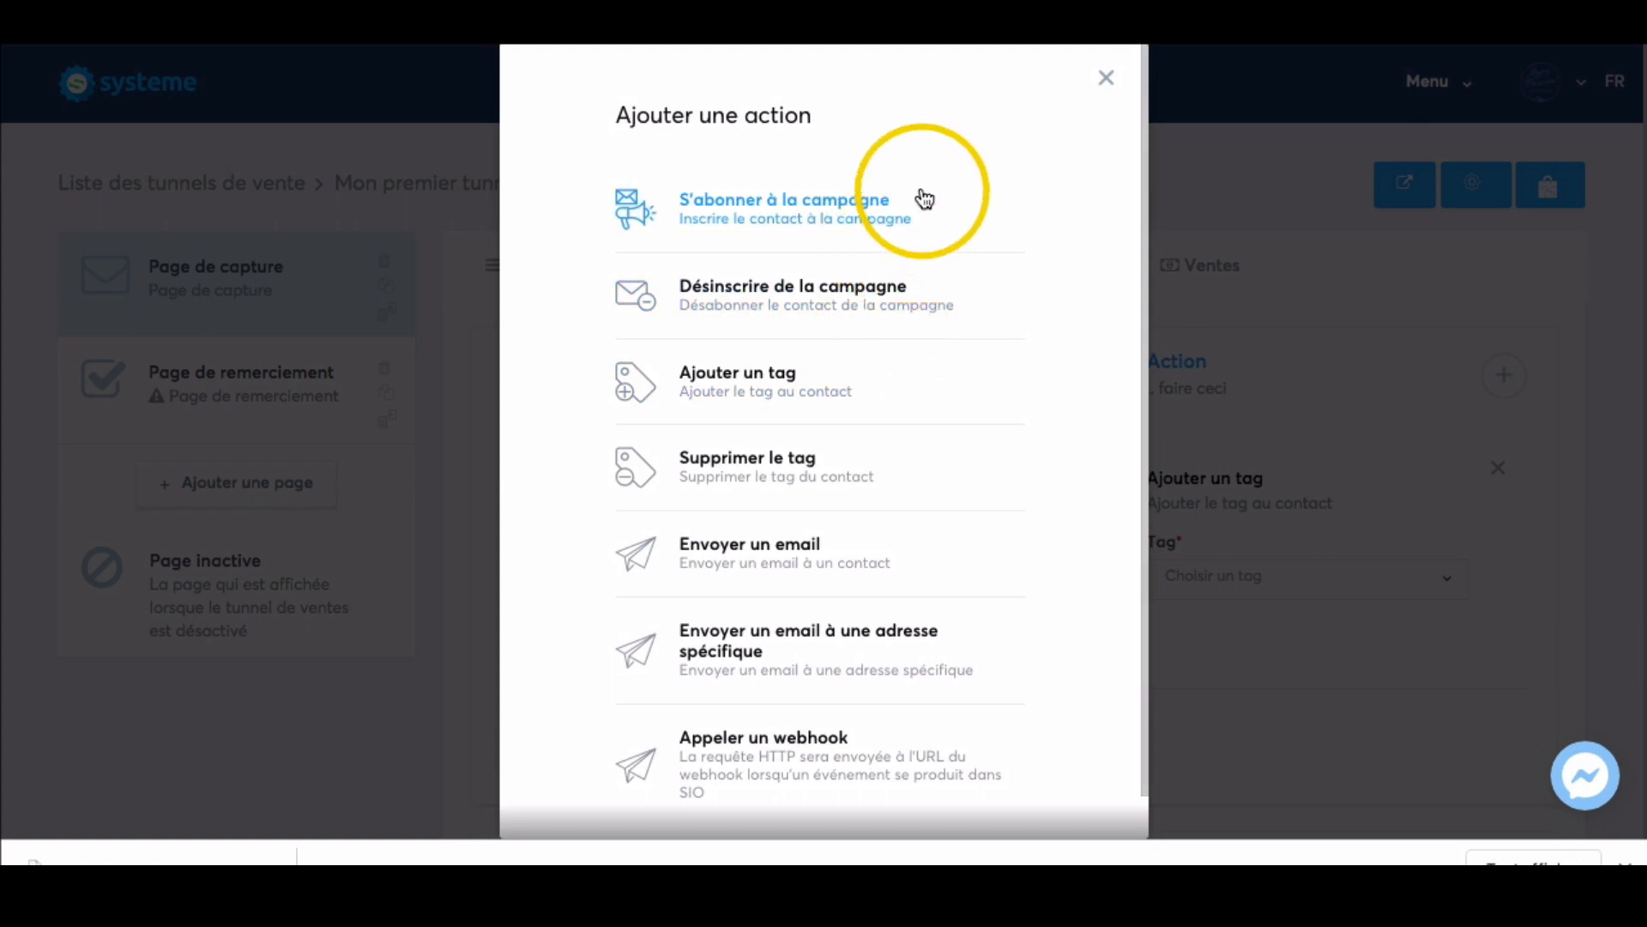
click(813, 549)
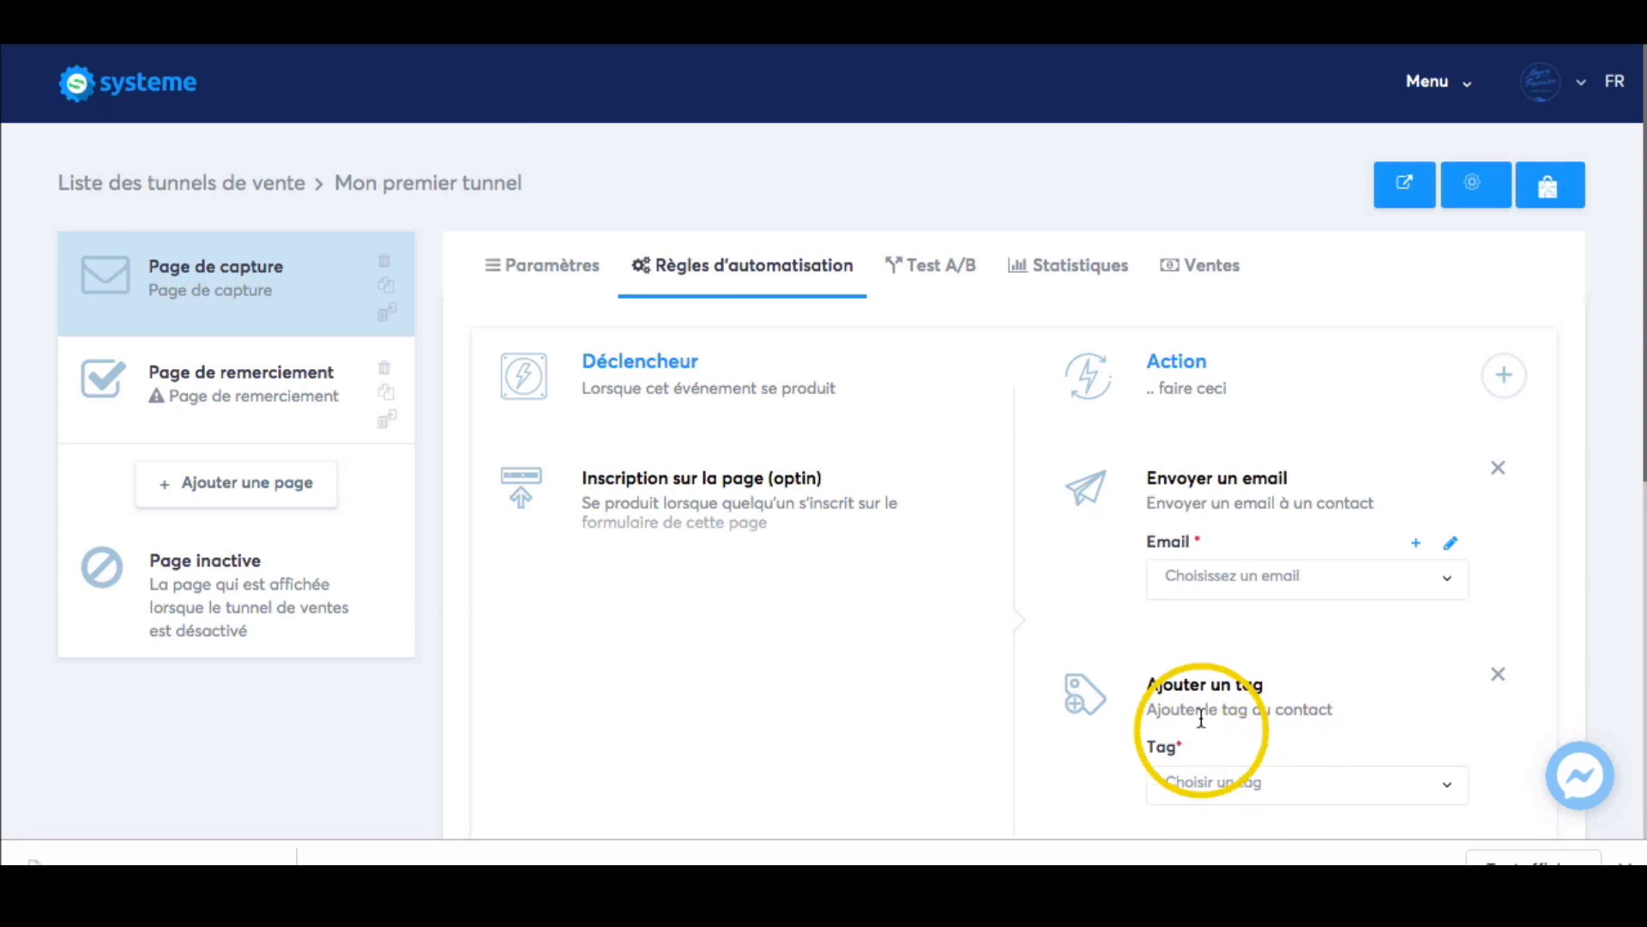
click(1504, 374)
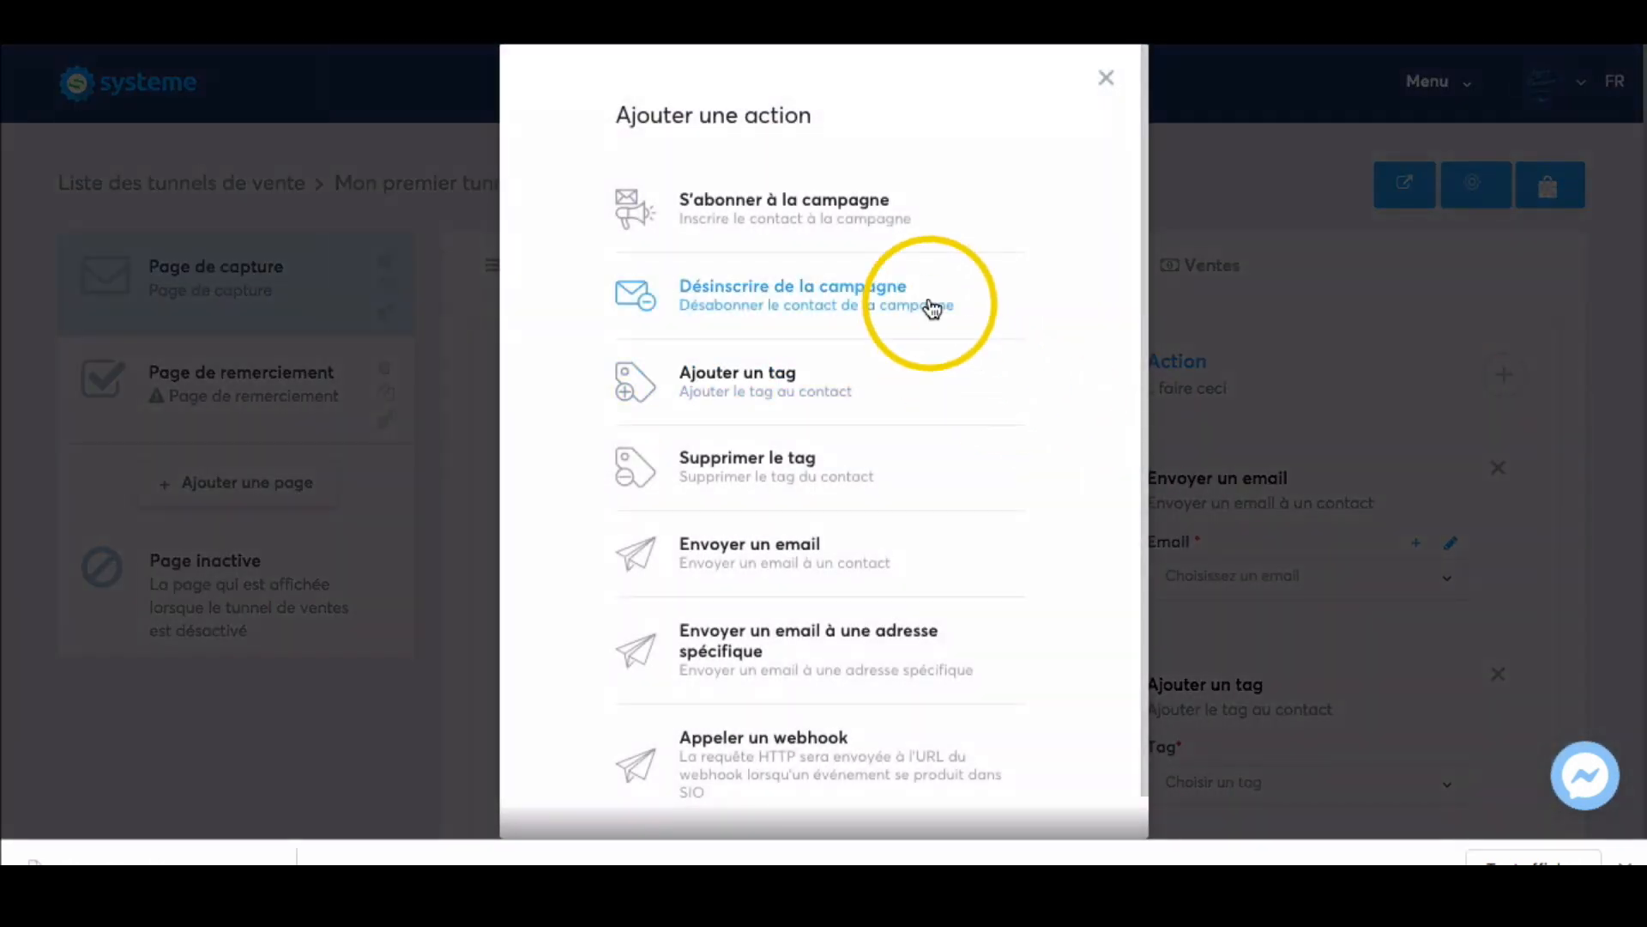
click(845, 212)
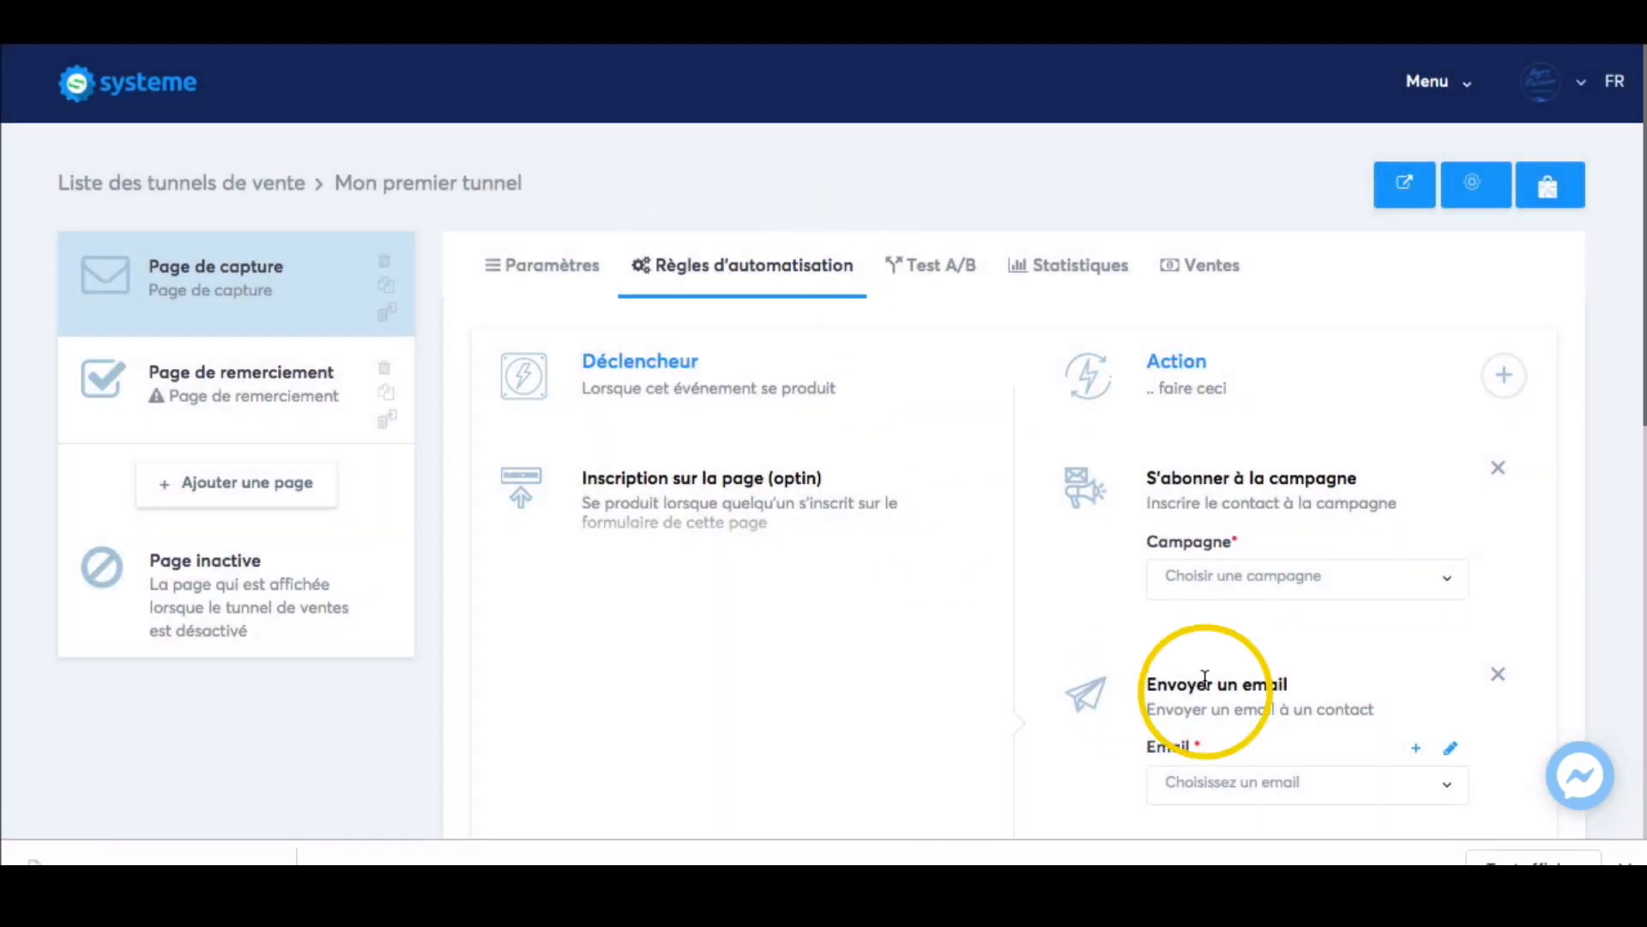
scroll(1331, 607, down, 1)
scroll(1331, 606, down, 3)
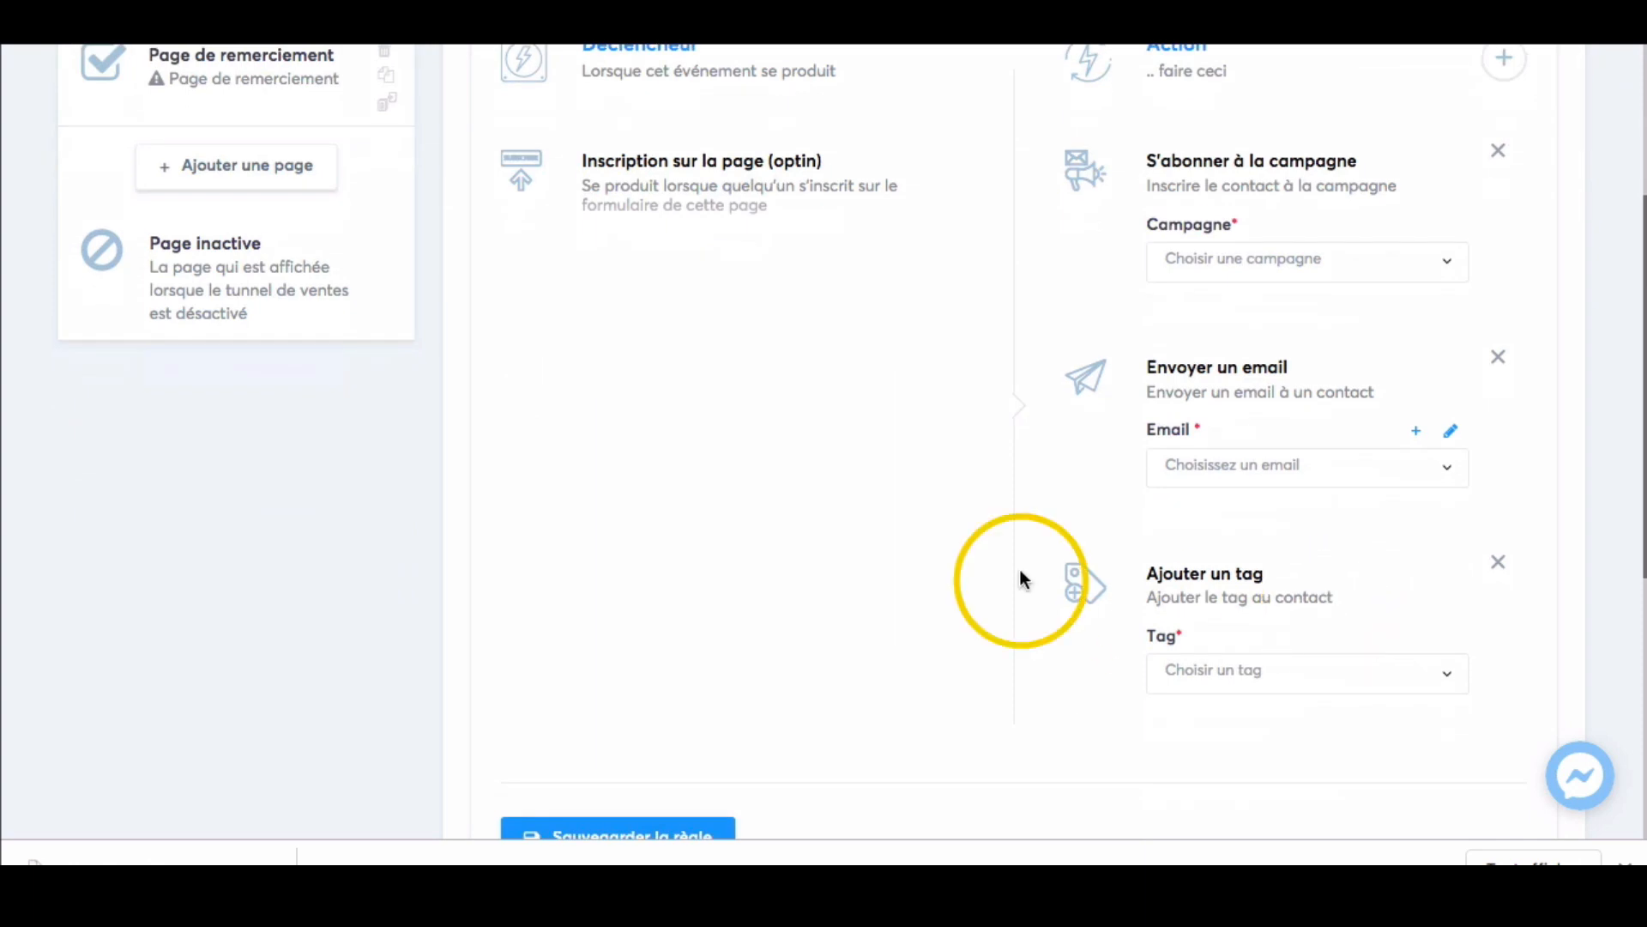
scroll(1335, 575, down, 3)
scroll(1248, 519, up, 5)
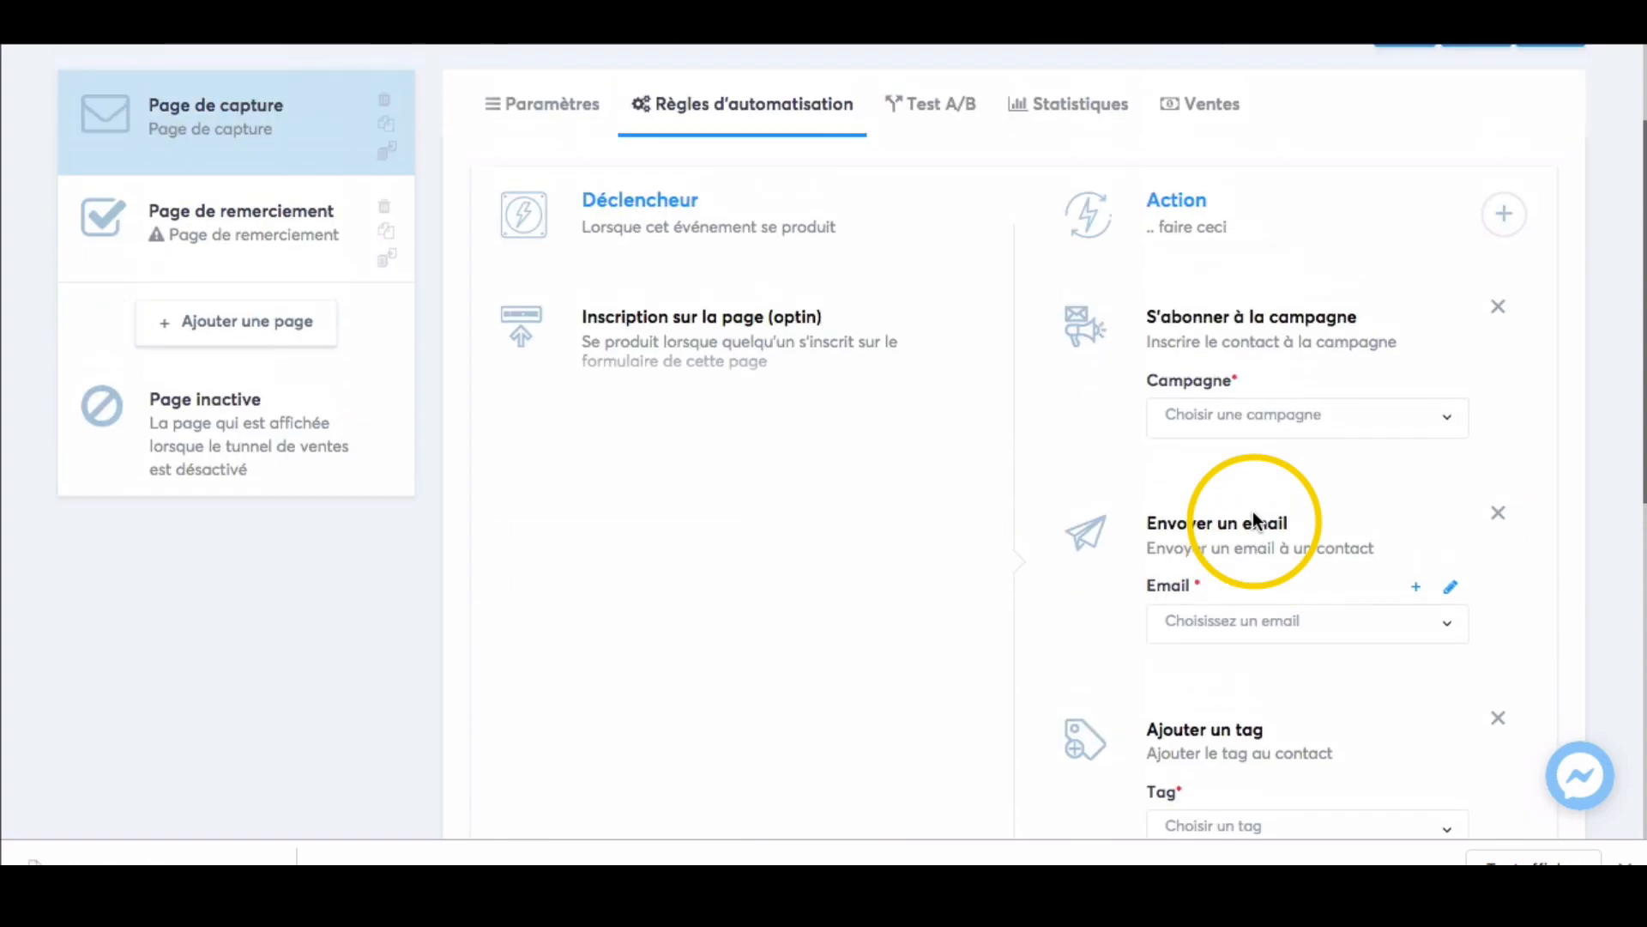
scroll(1253, 519, up, 2)
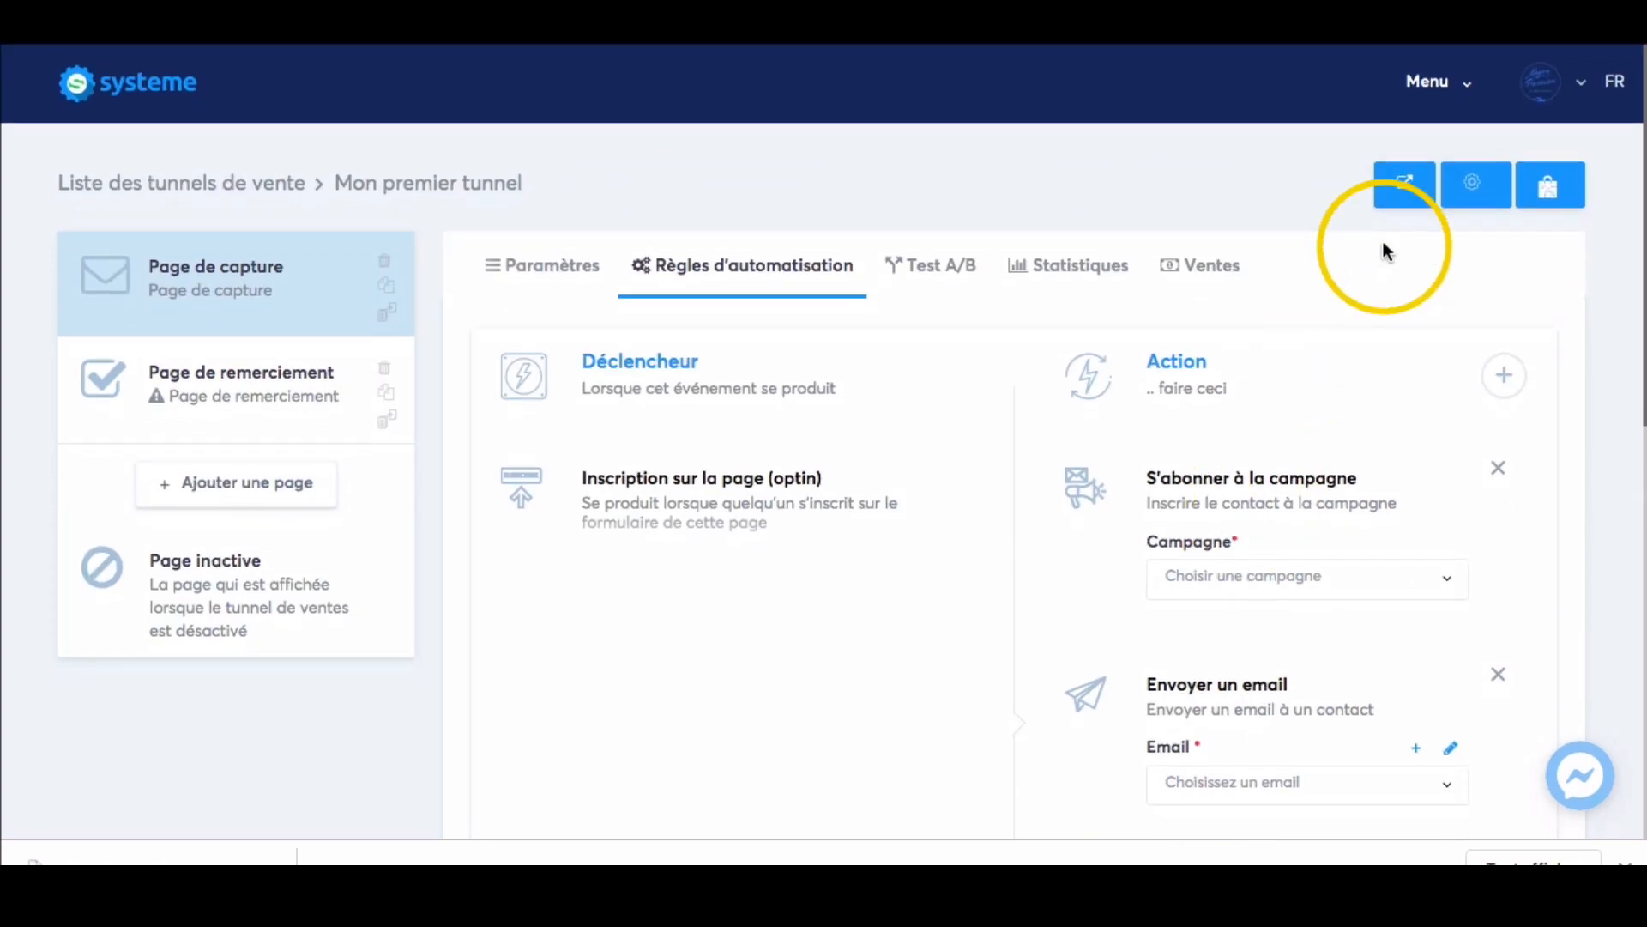
Open the list of newsletters and look through the sent emails and their statistics.
click(1471, 103)
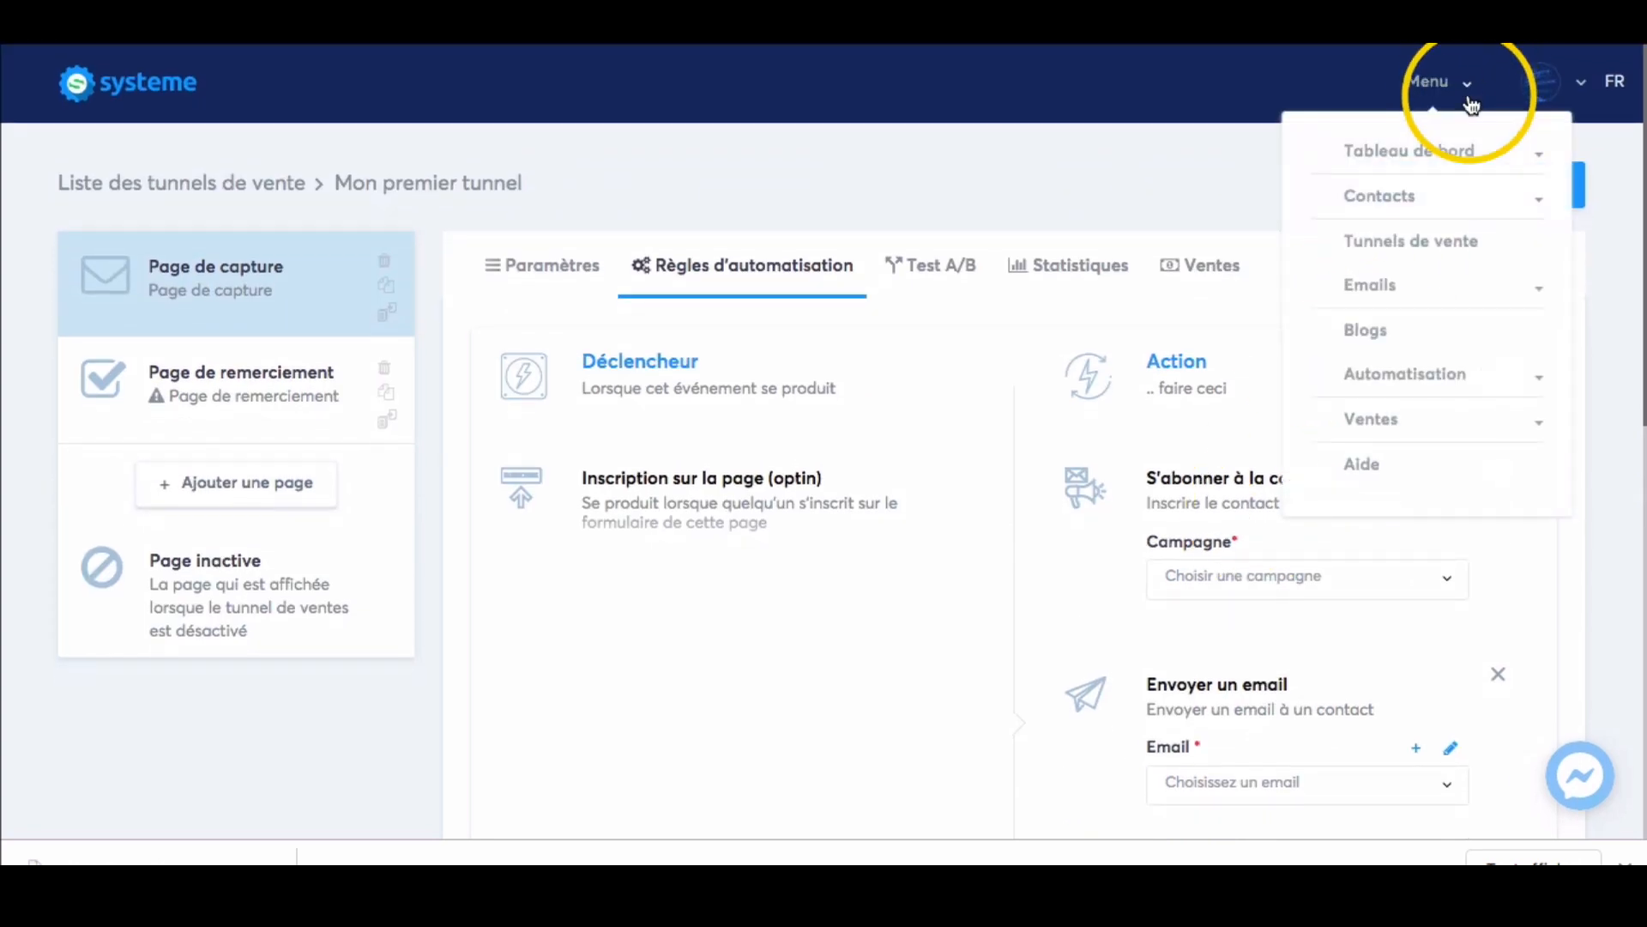
click(1383, 294)
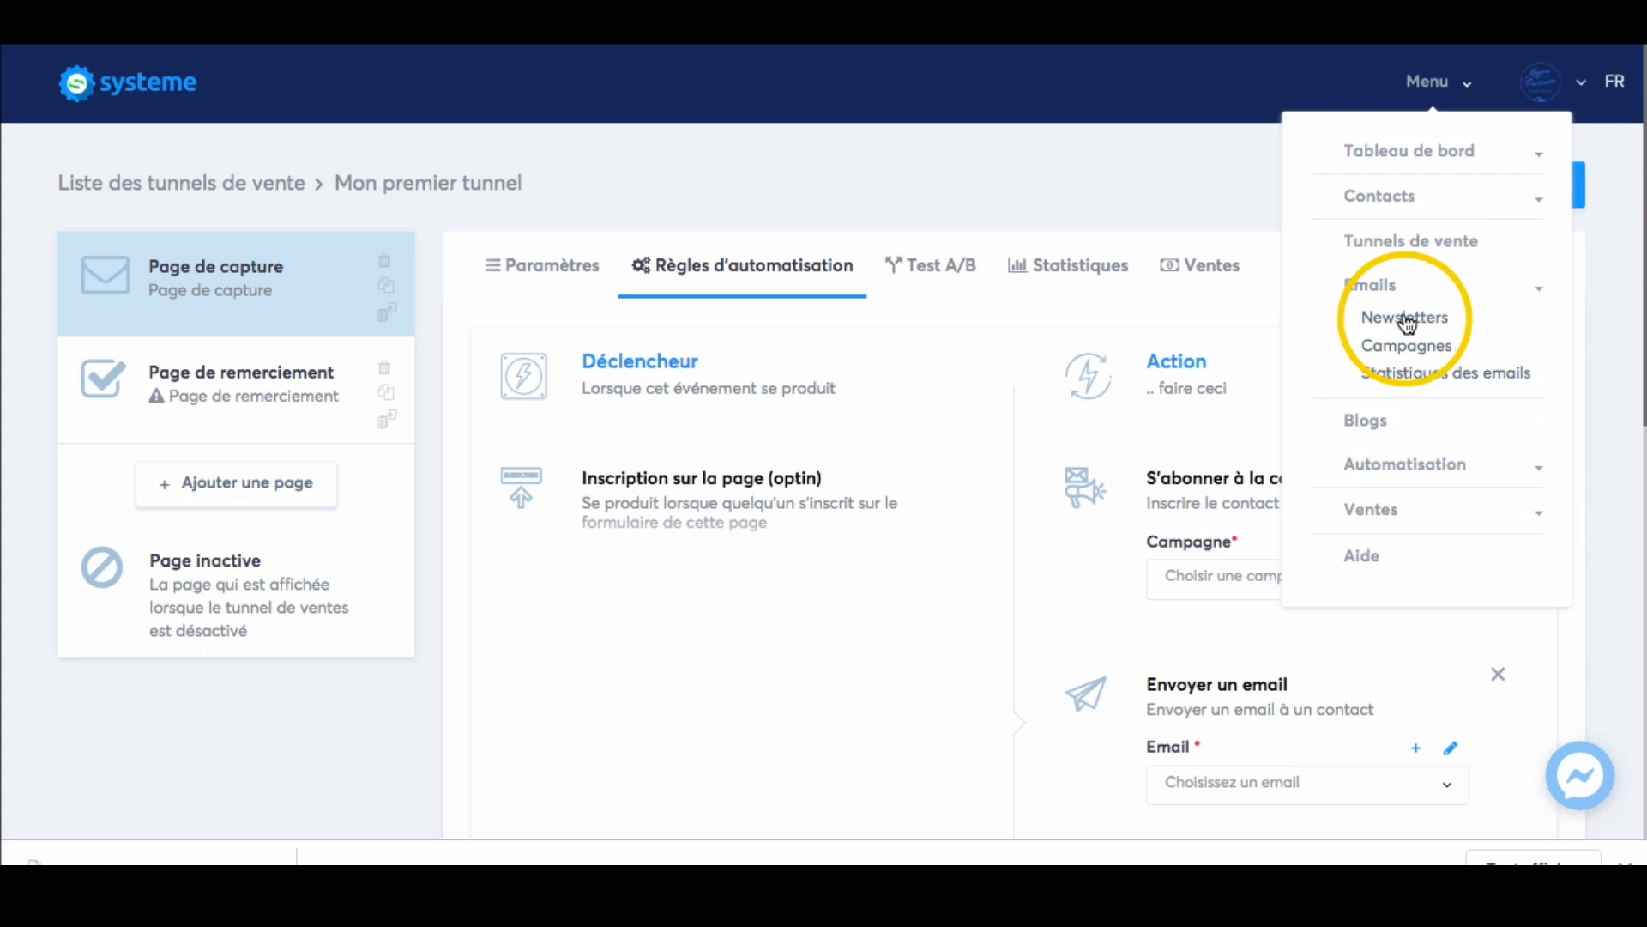
click(1405, 320)
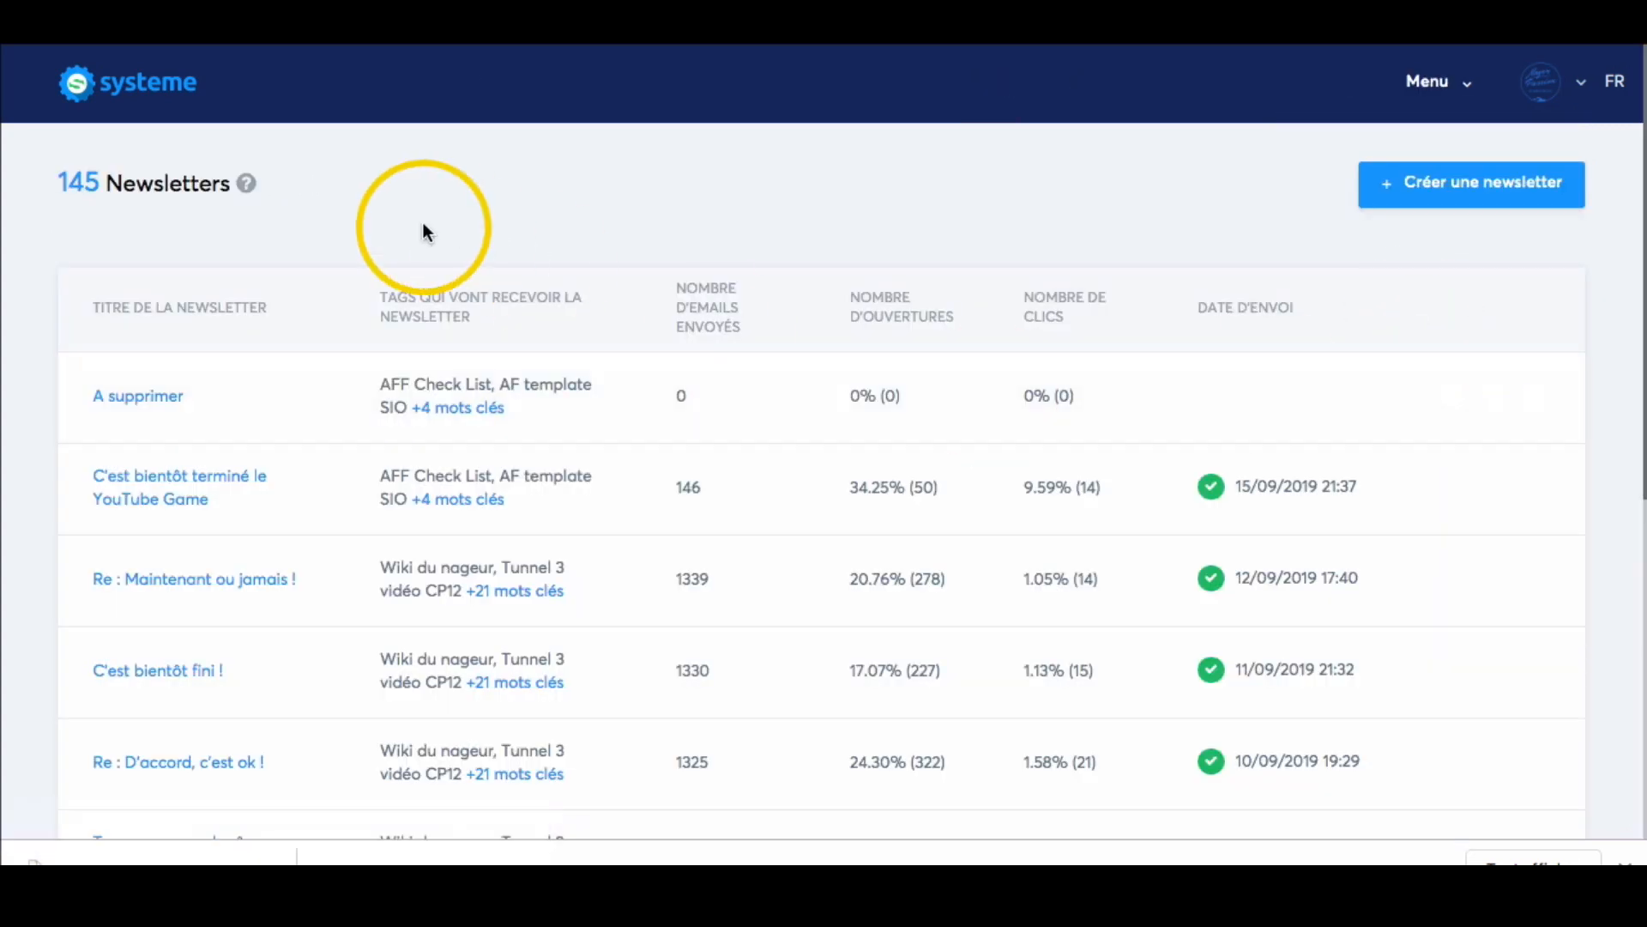
scroll(1129, 276, down, 3)
scroll(1128, 275, up, 3)
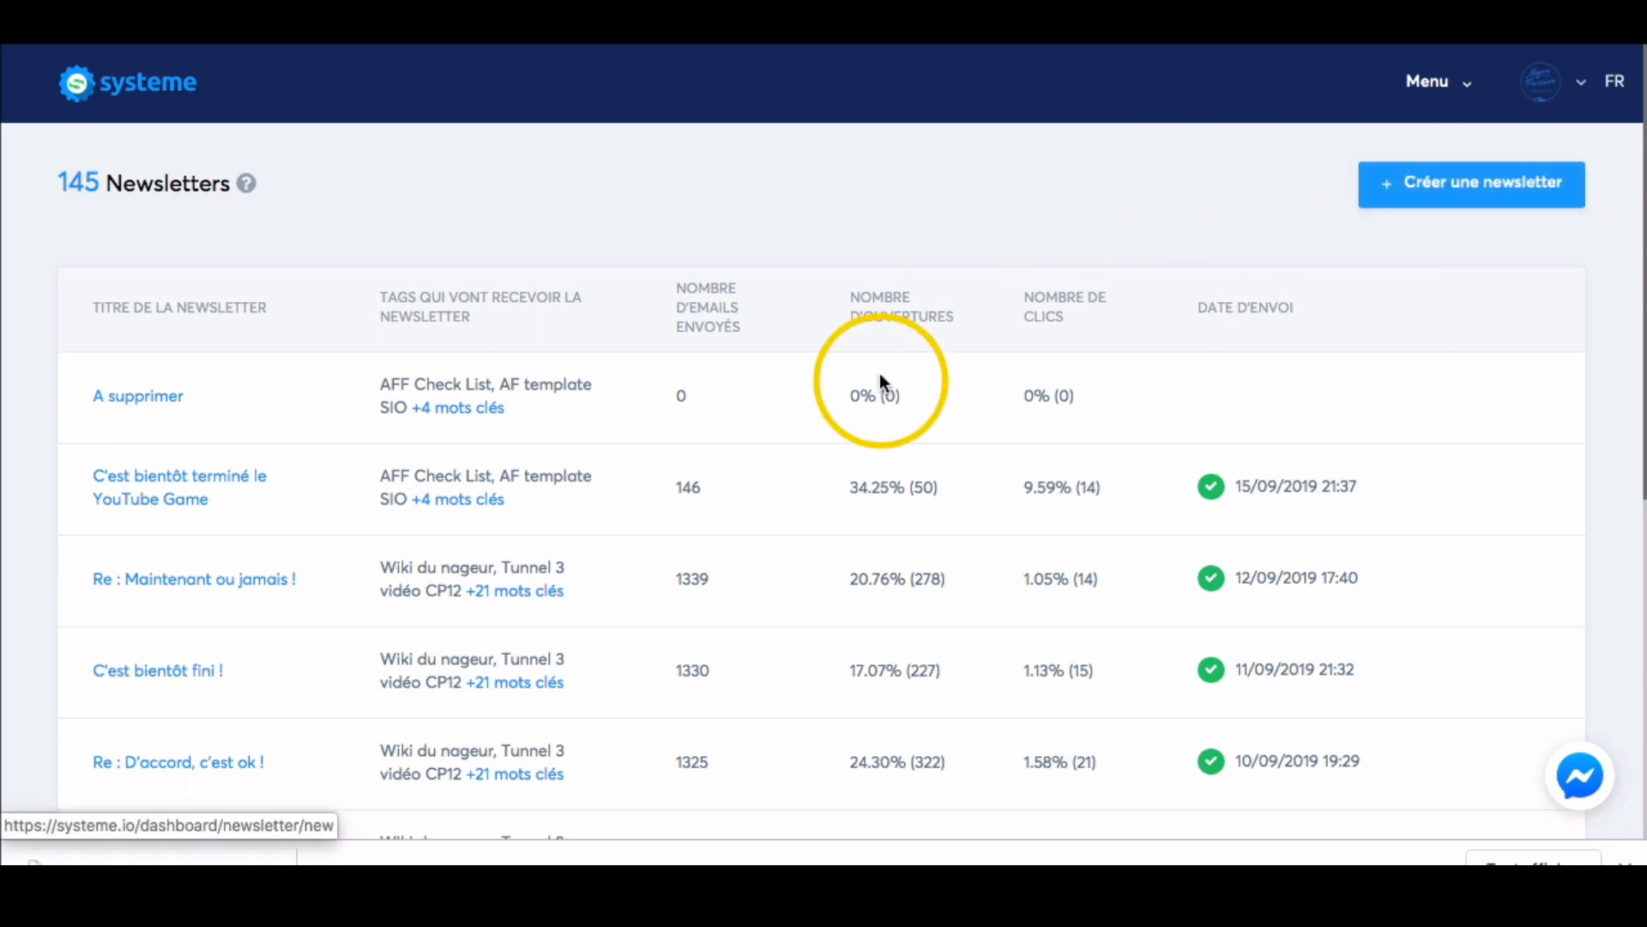
Open the list of email campaigns.
click(1469, 89)
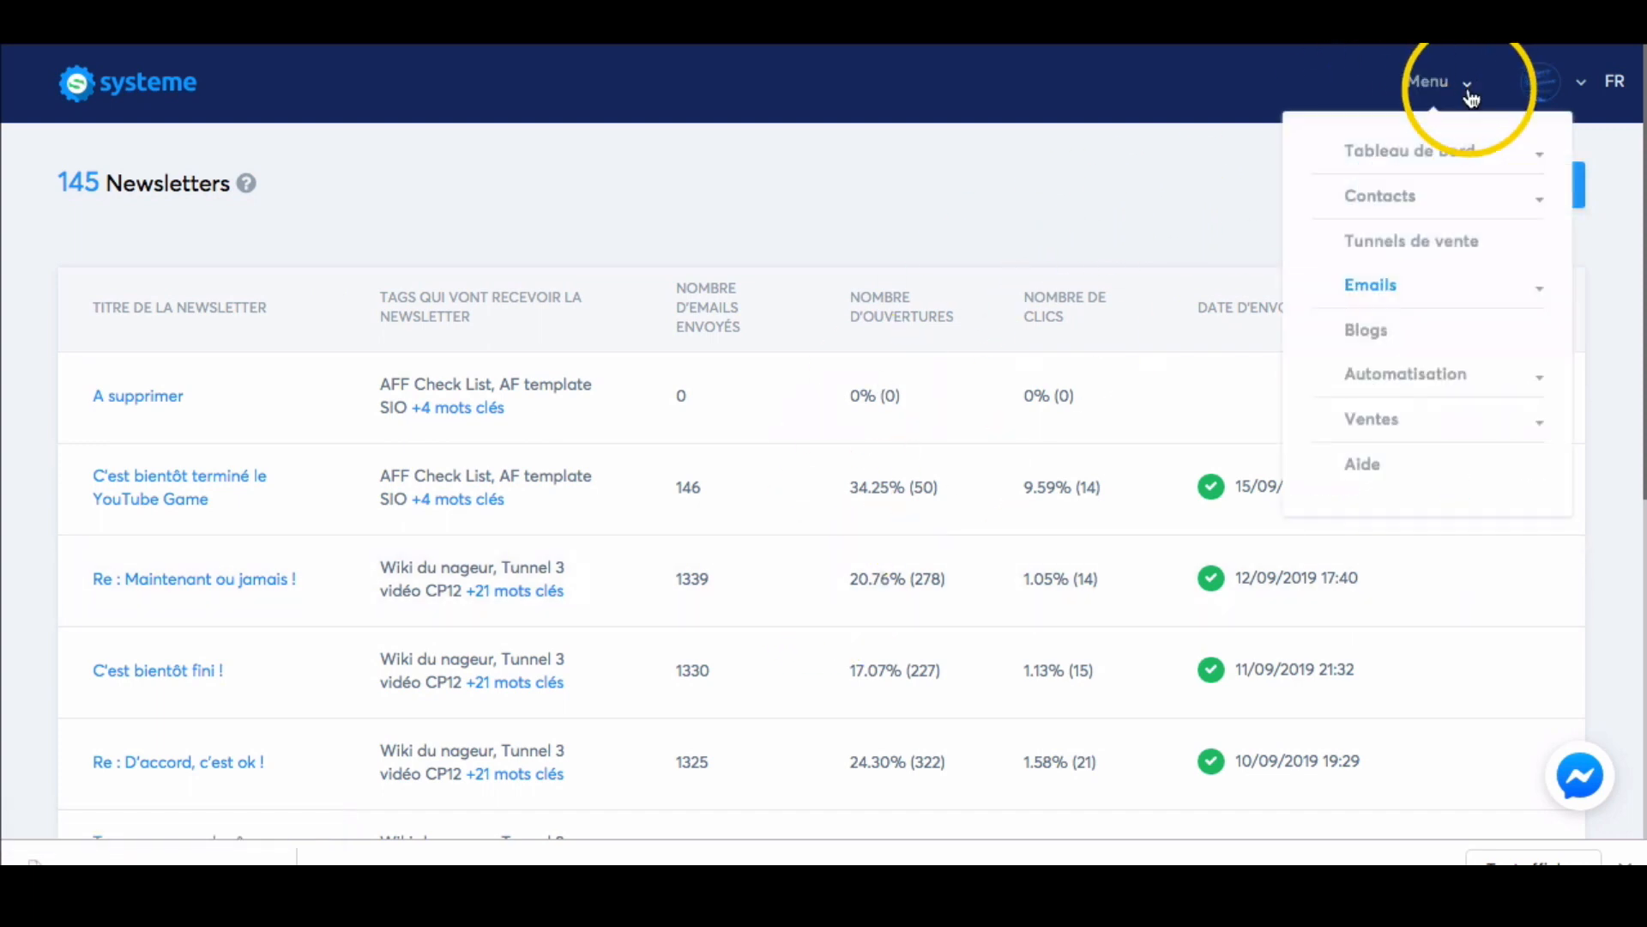
click(1408, 292)
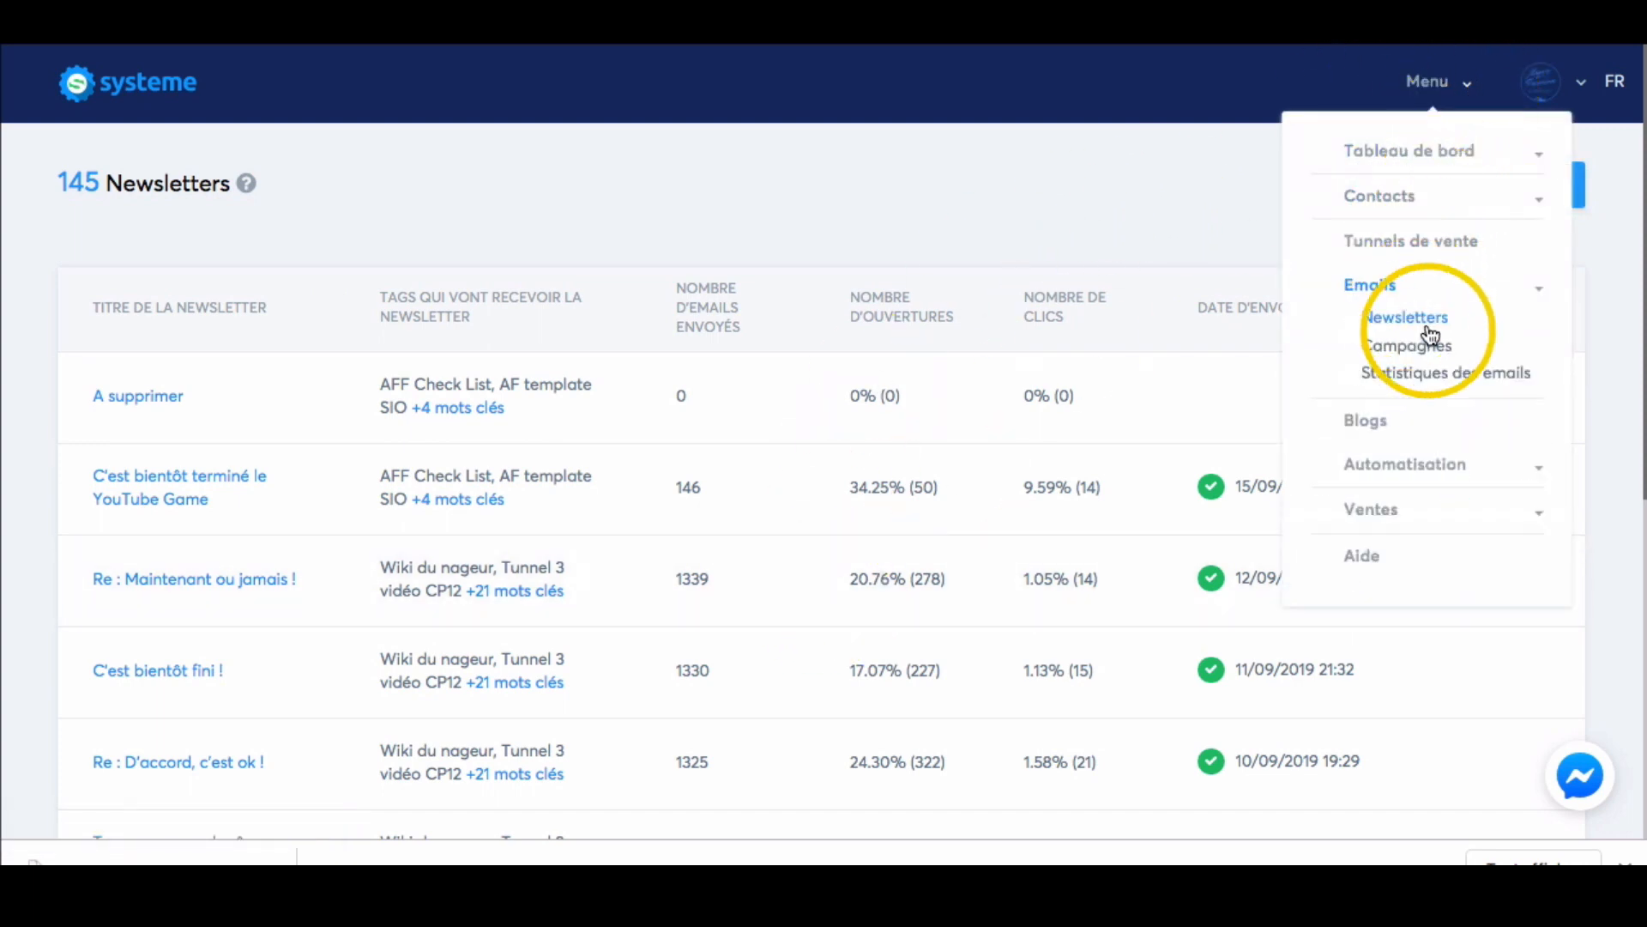
click(1441, 356)
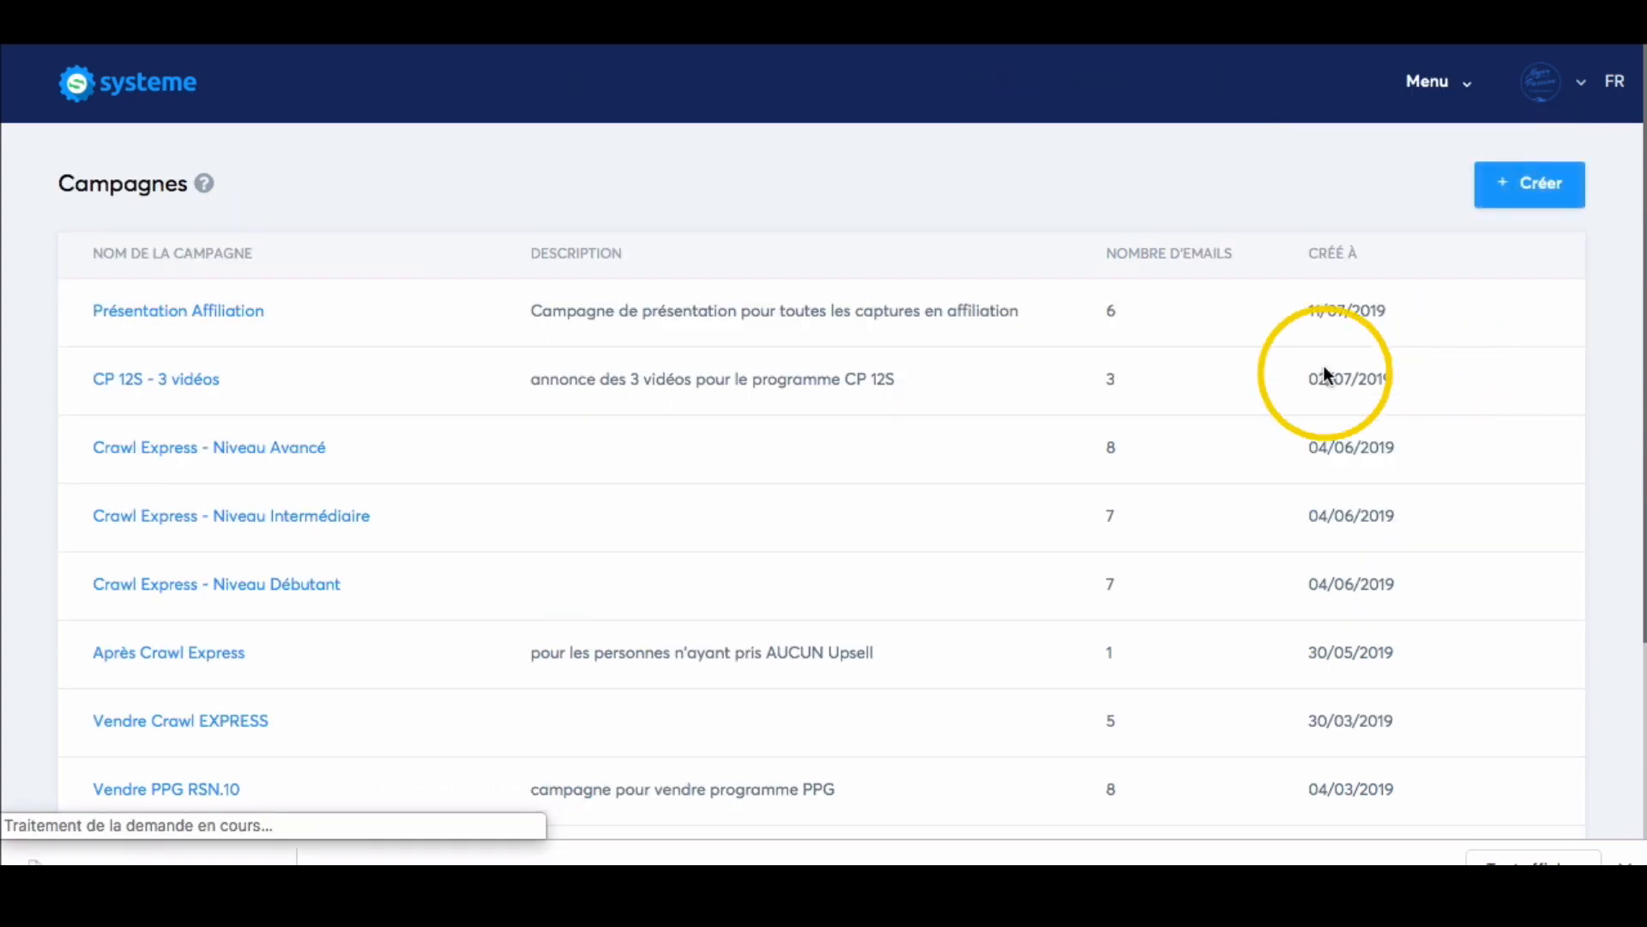
Look through the list of email campaigns and open the list of training courses (Mes formations).
scroll(950, 250, down, 2)
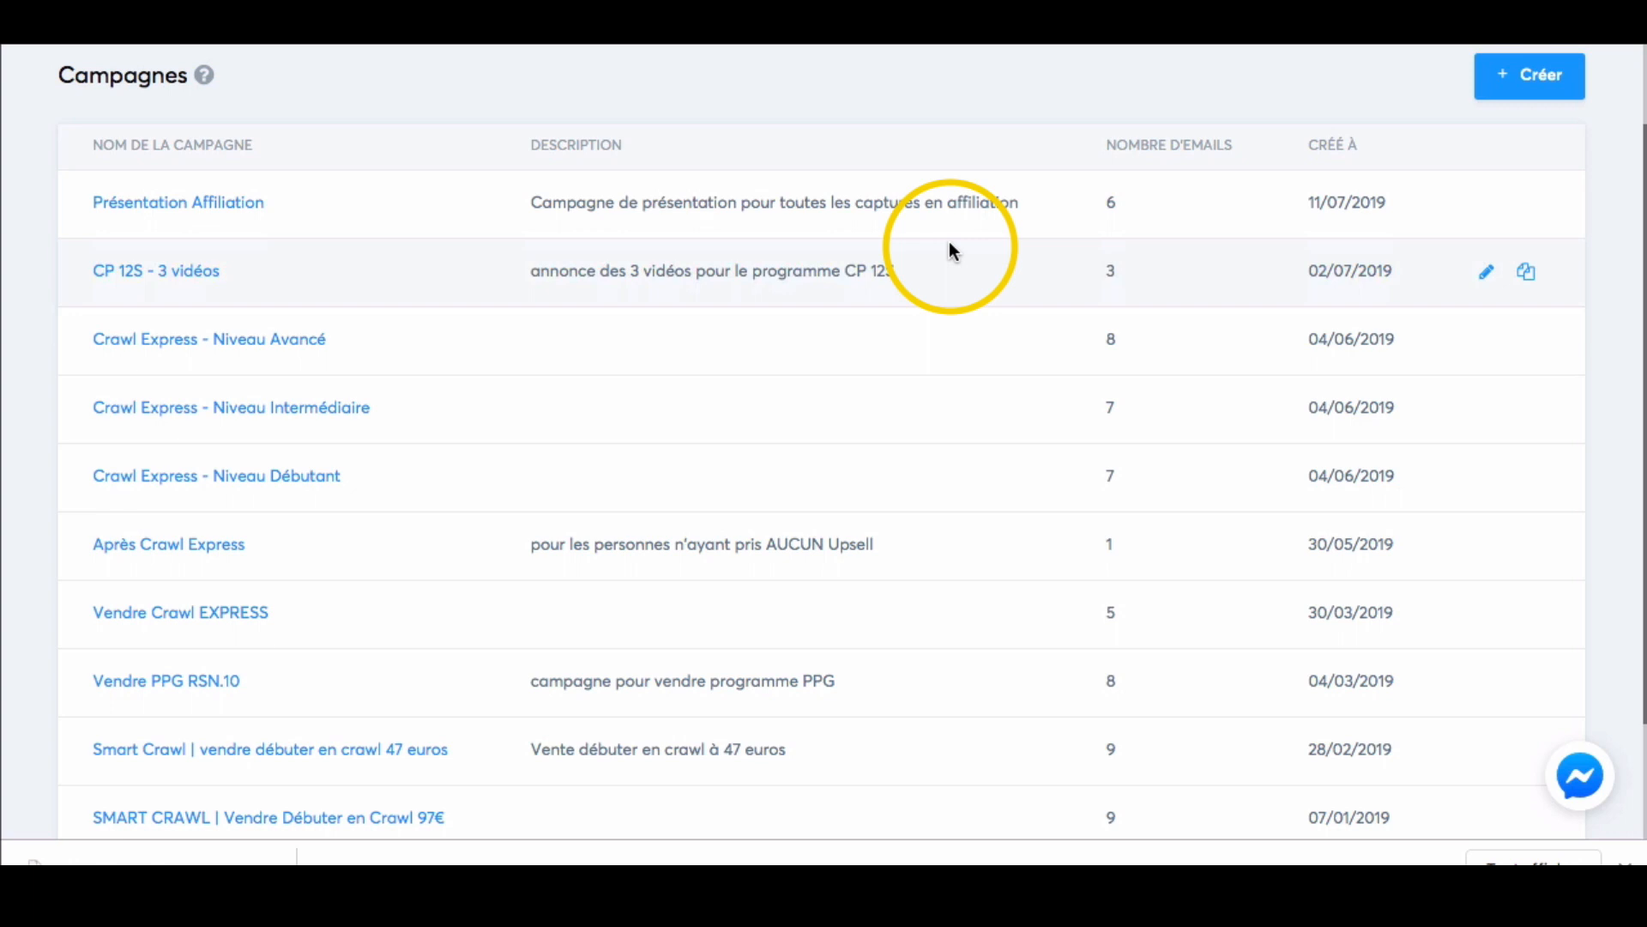
scroll(948, 244, up, 2)
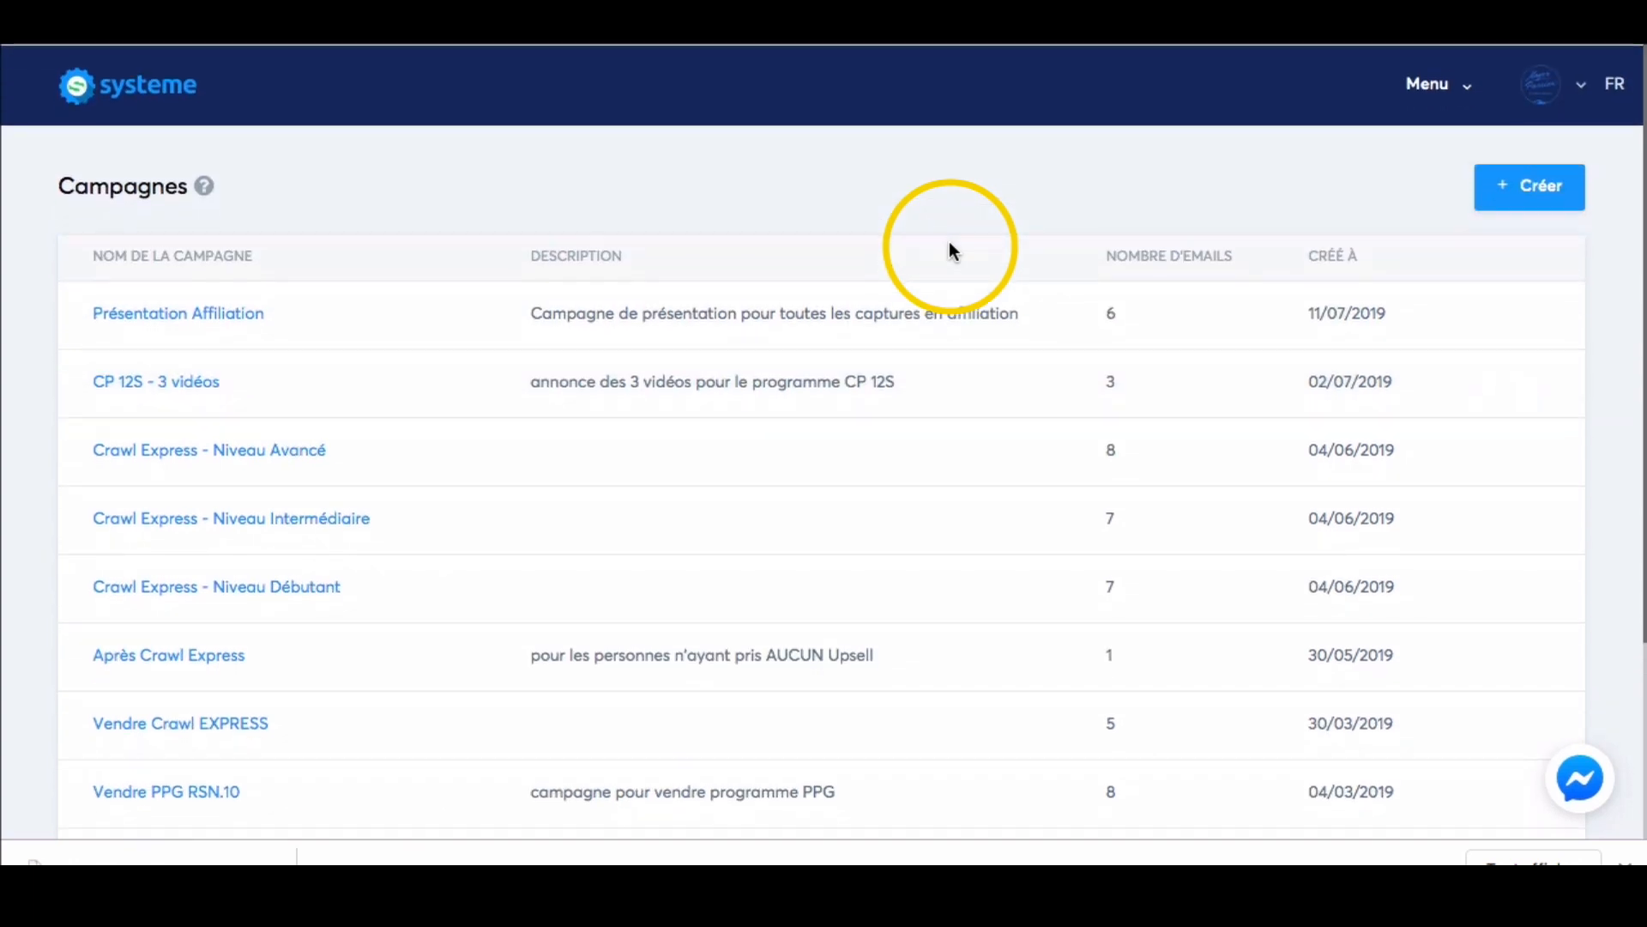
click(1456, 100)
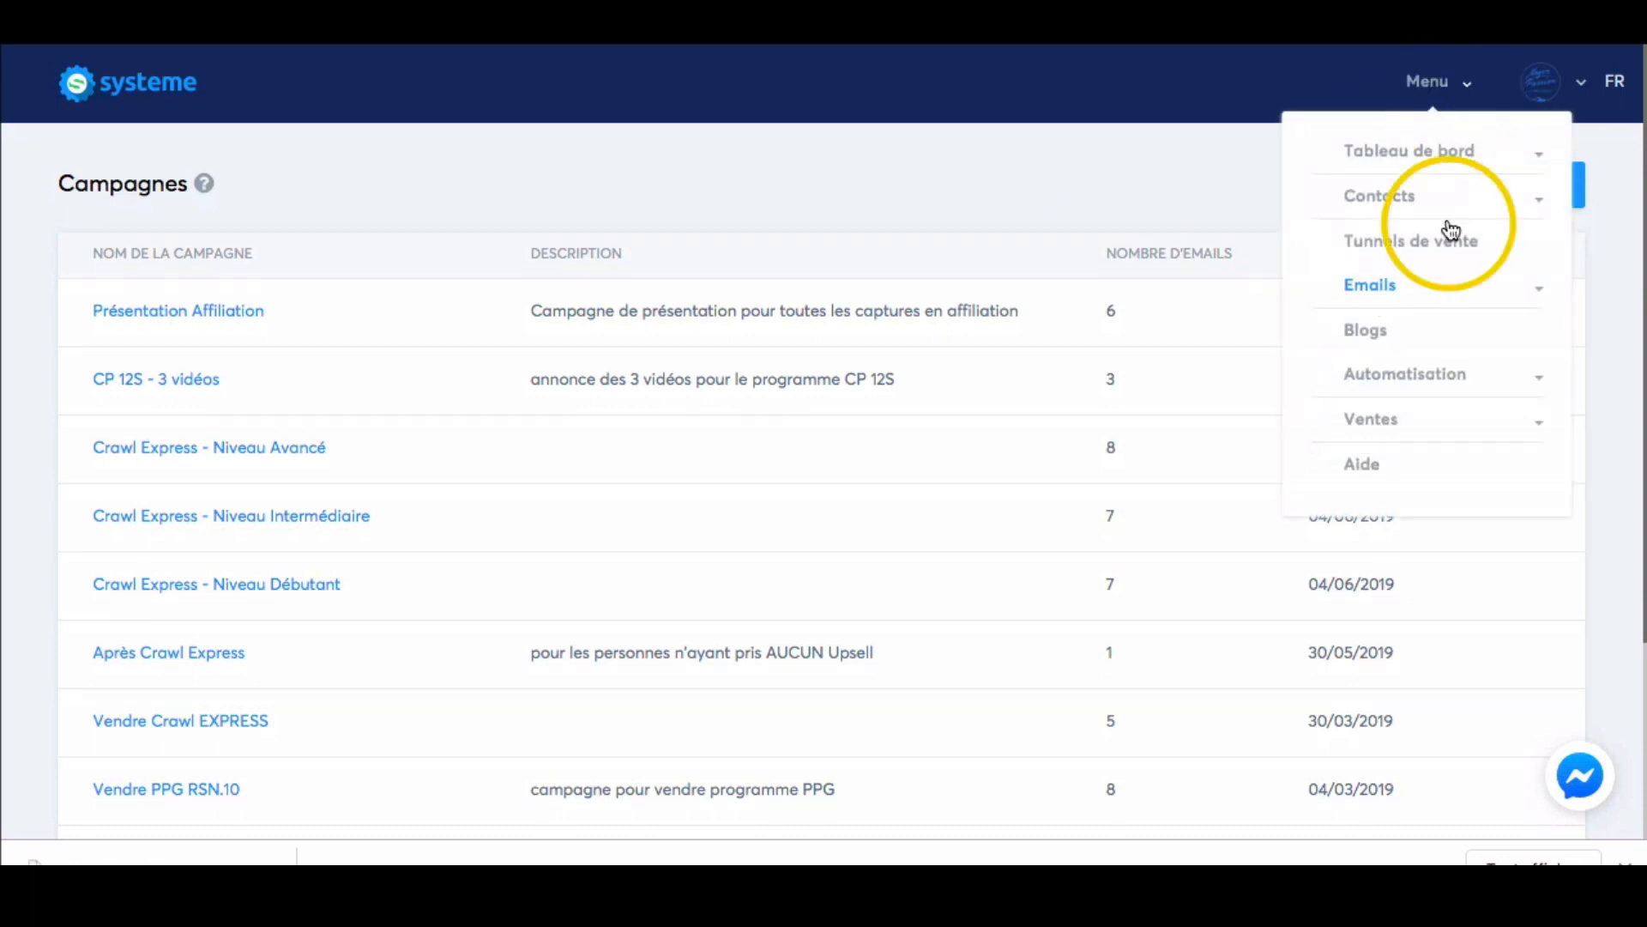
click(1396, 427)
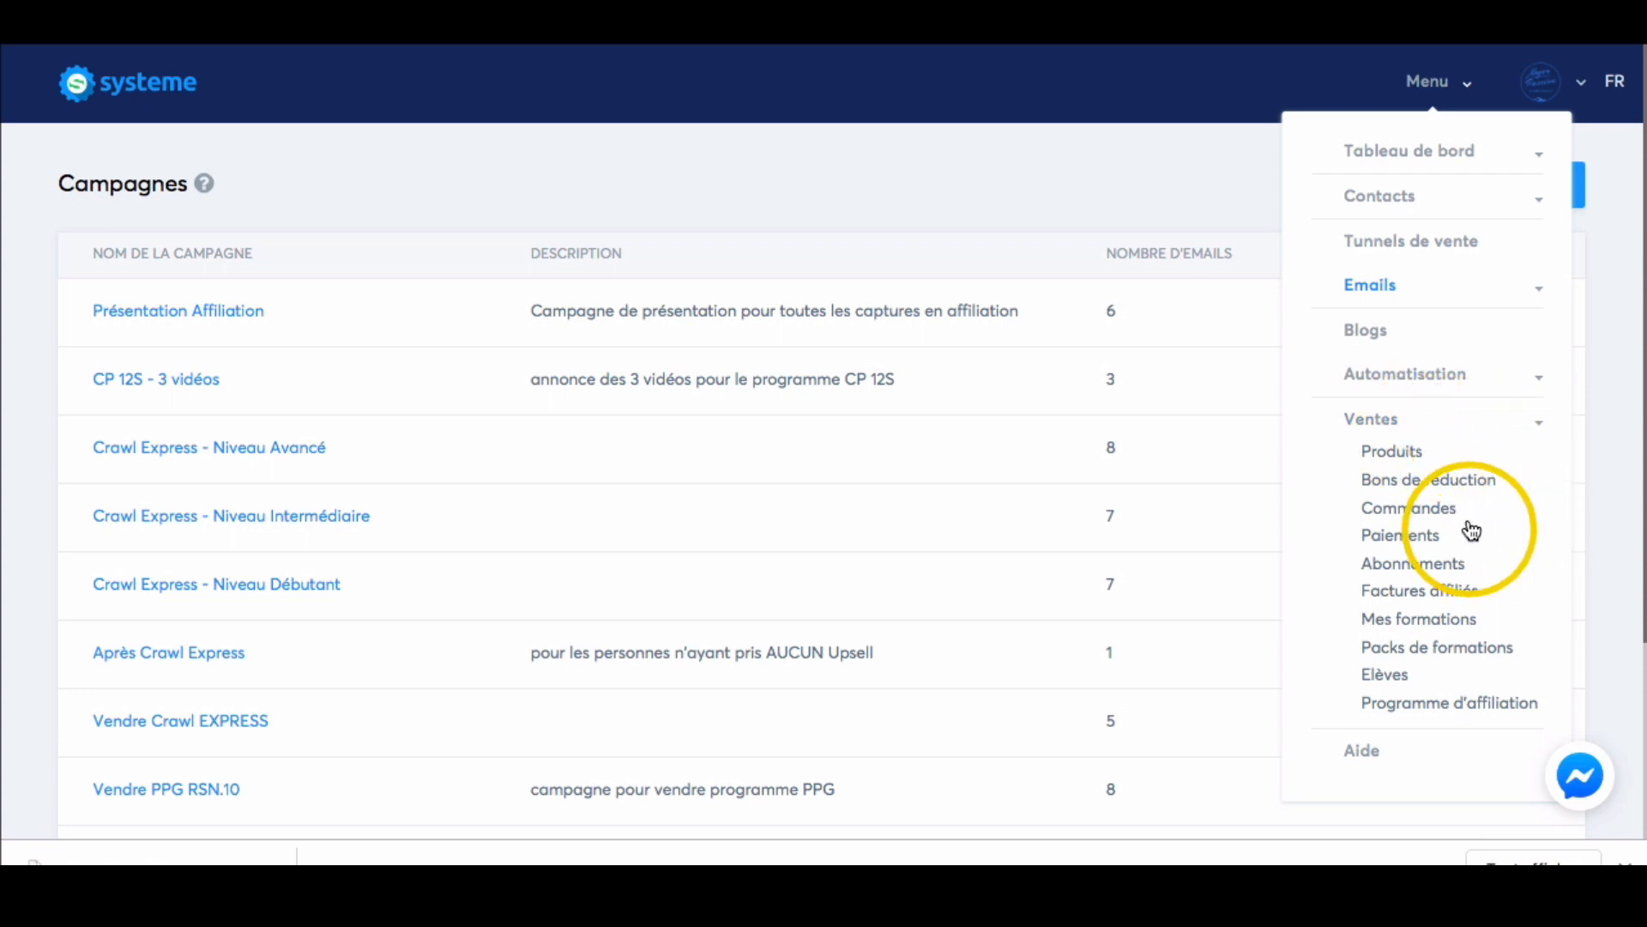
click(1459, 624)
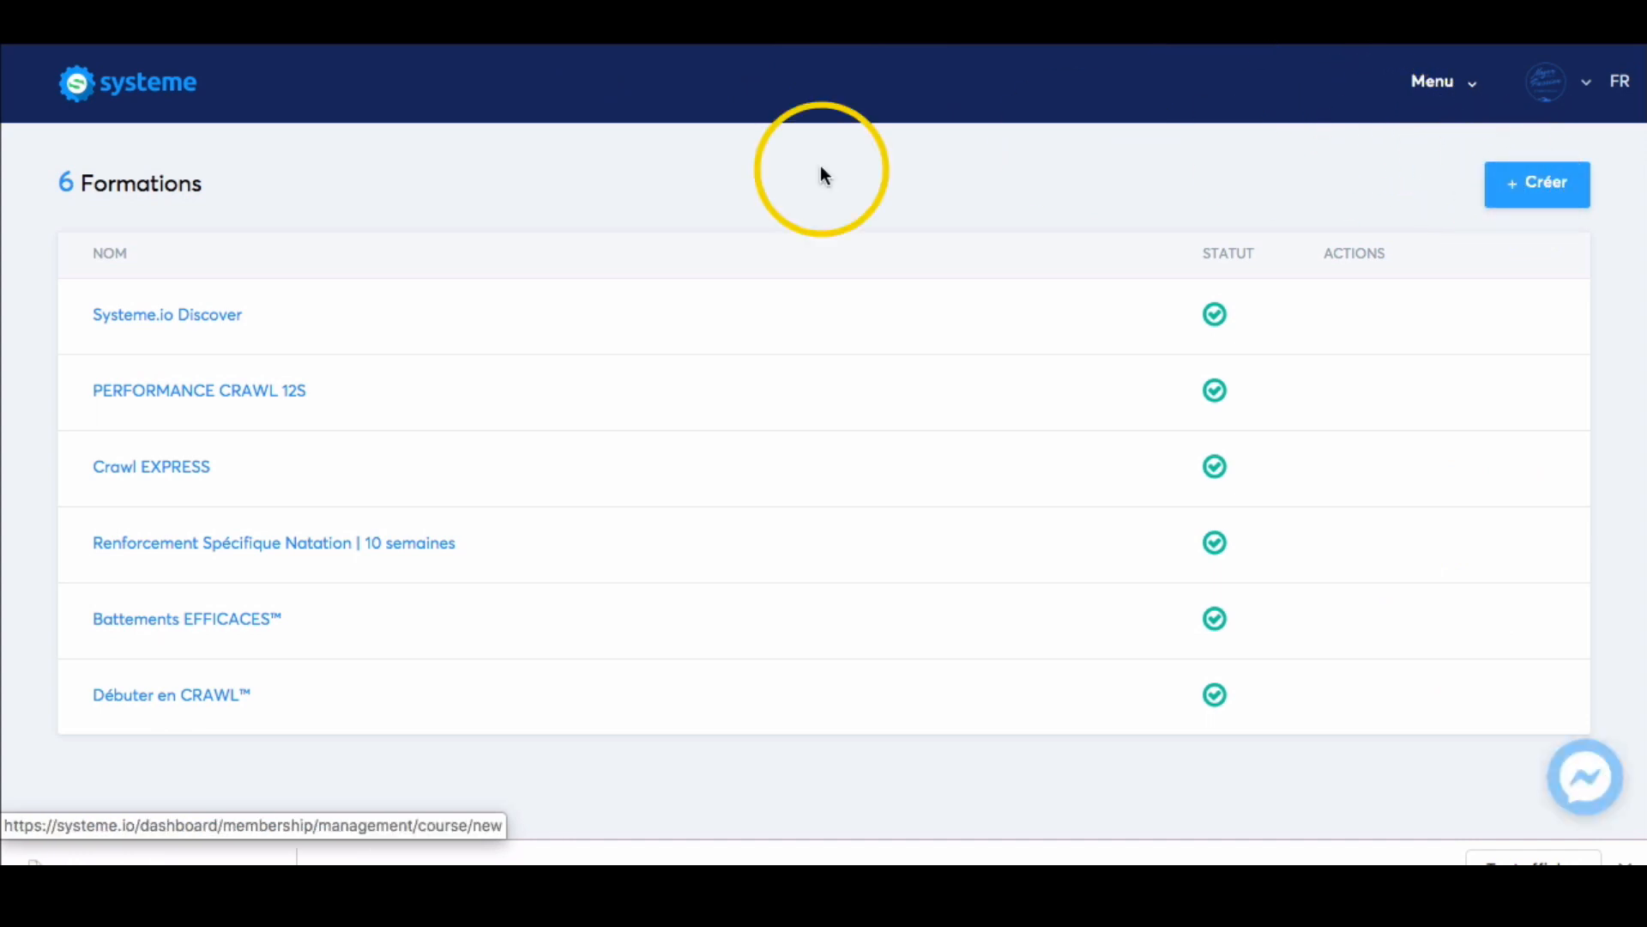
mouse_move(492, 704)
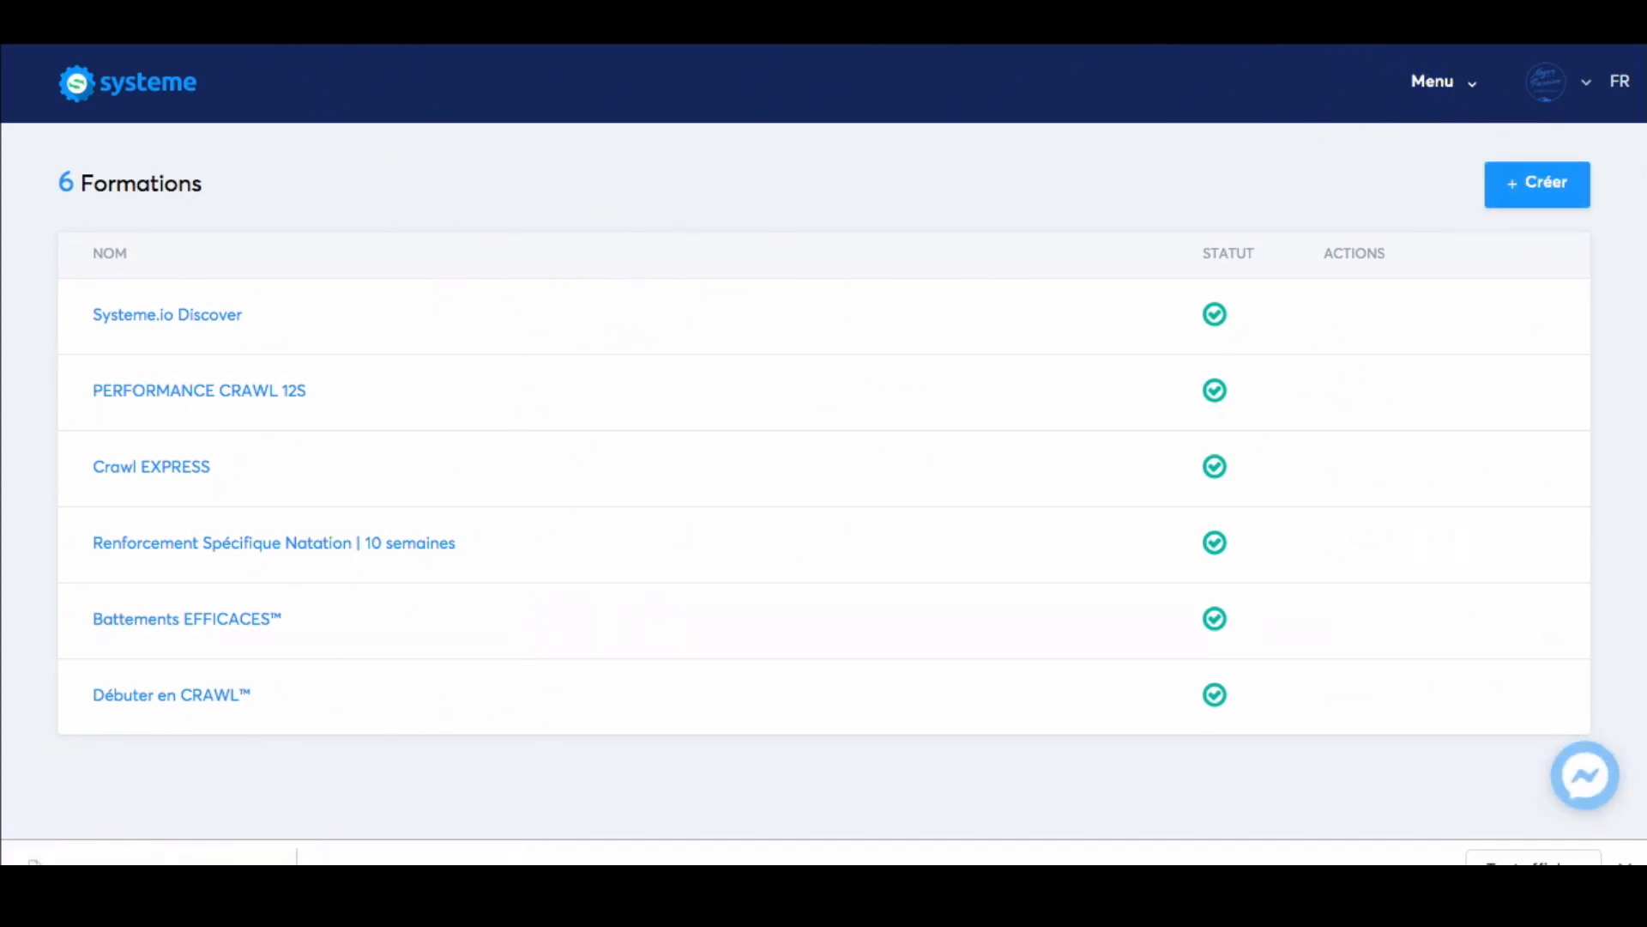
Open the list of automation rules (Règles), look at their triggers and actions, and return to the home page.
click(1470, 90)
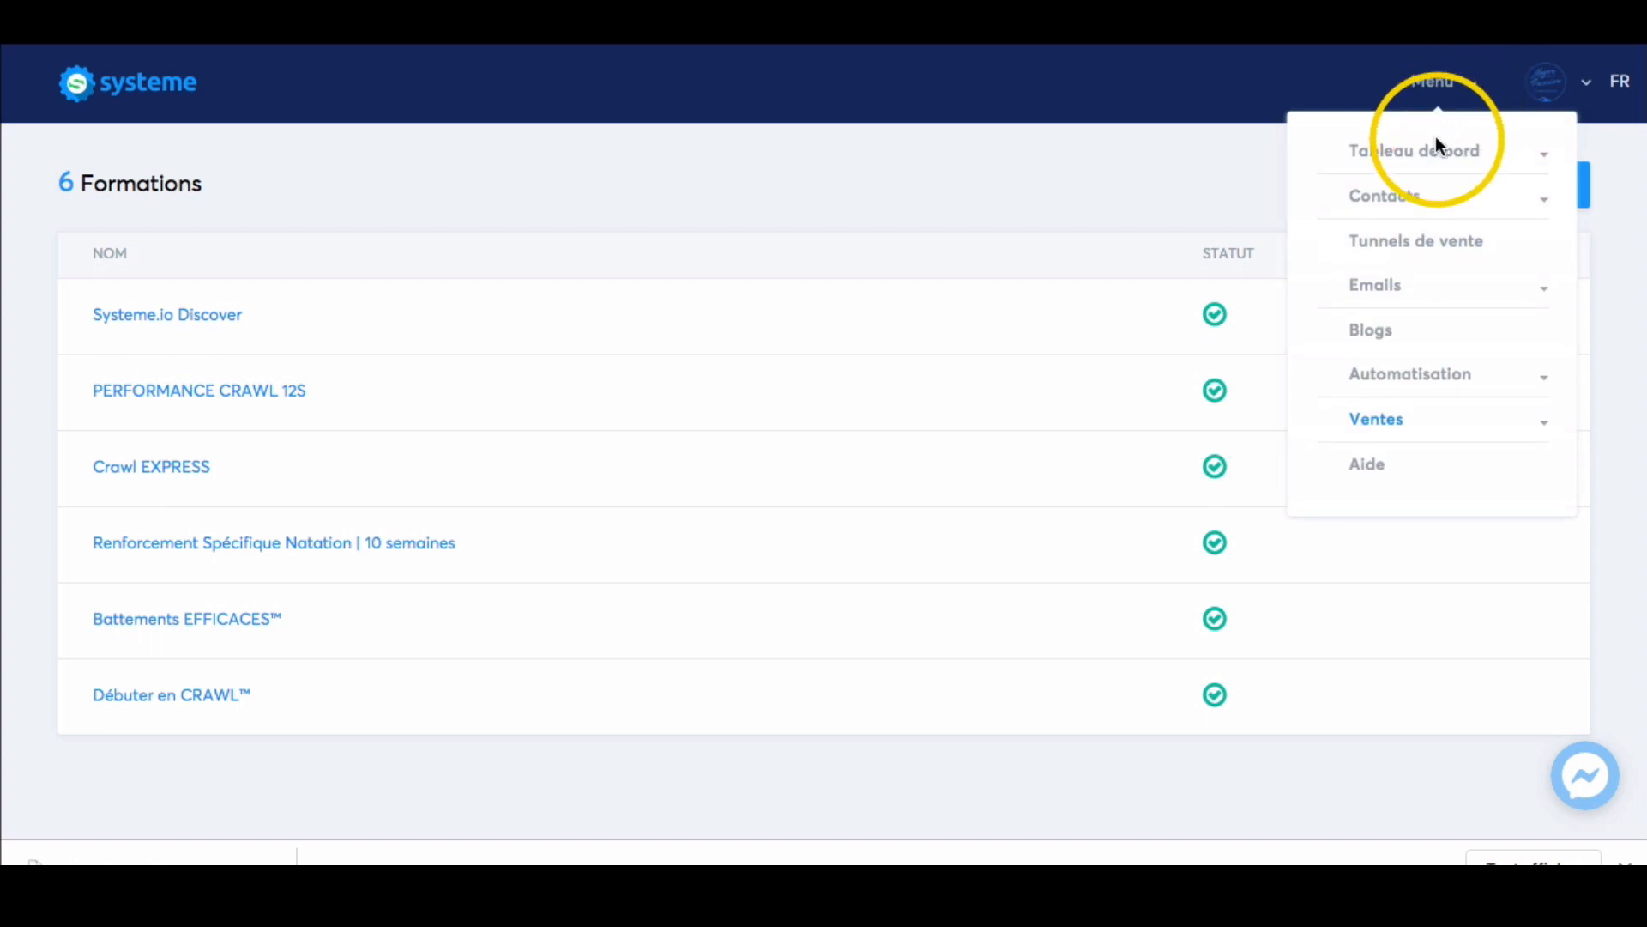
click(1414, 376)
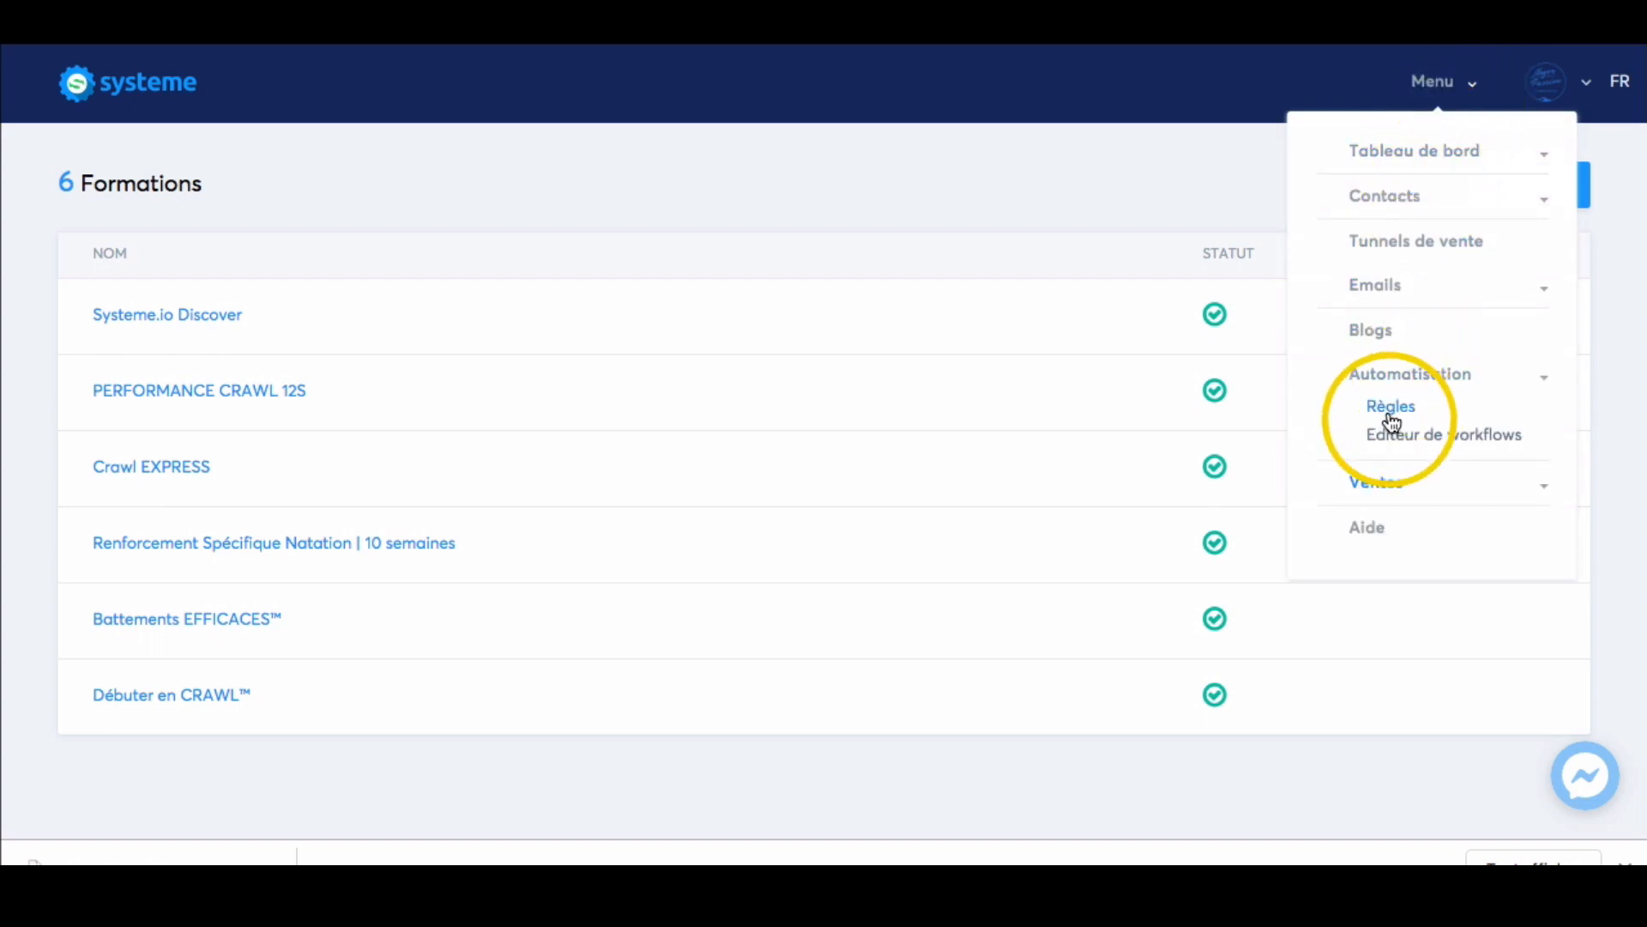
click(1390, 412)
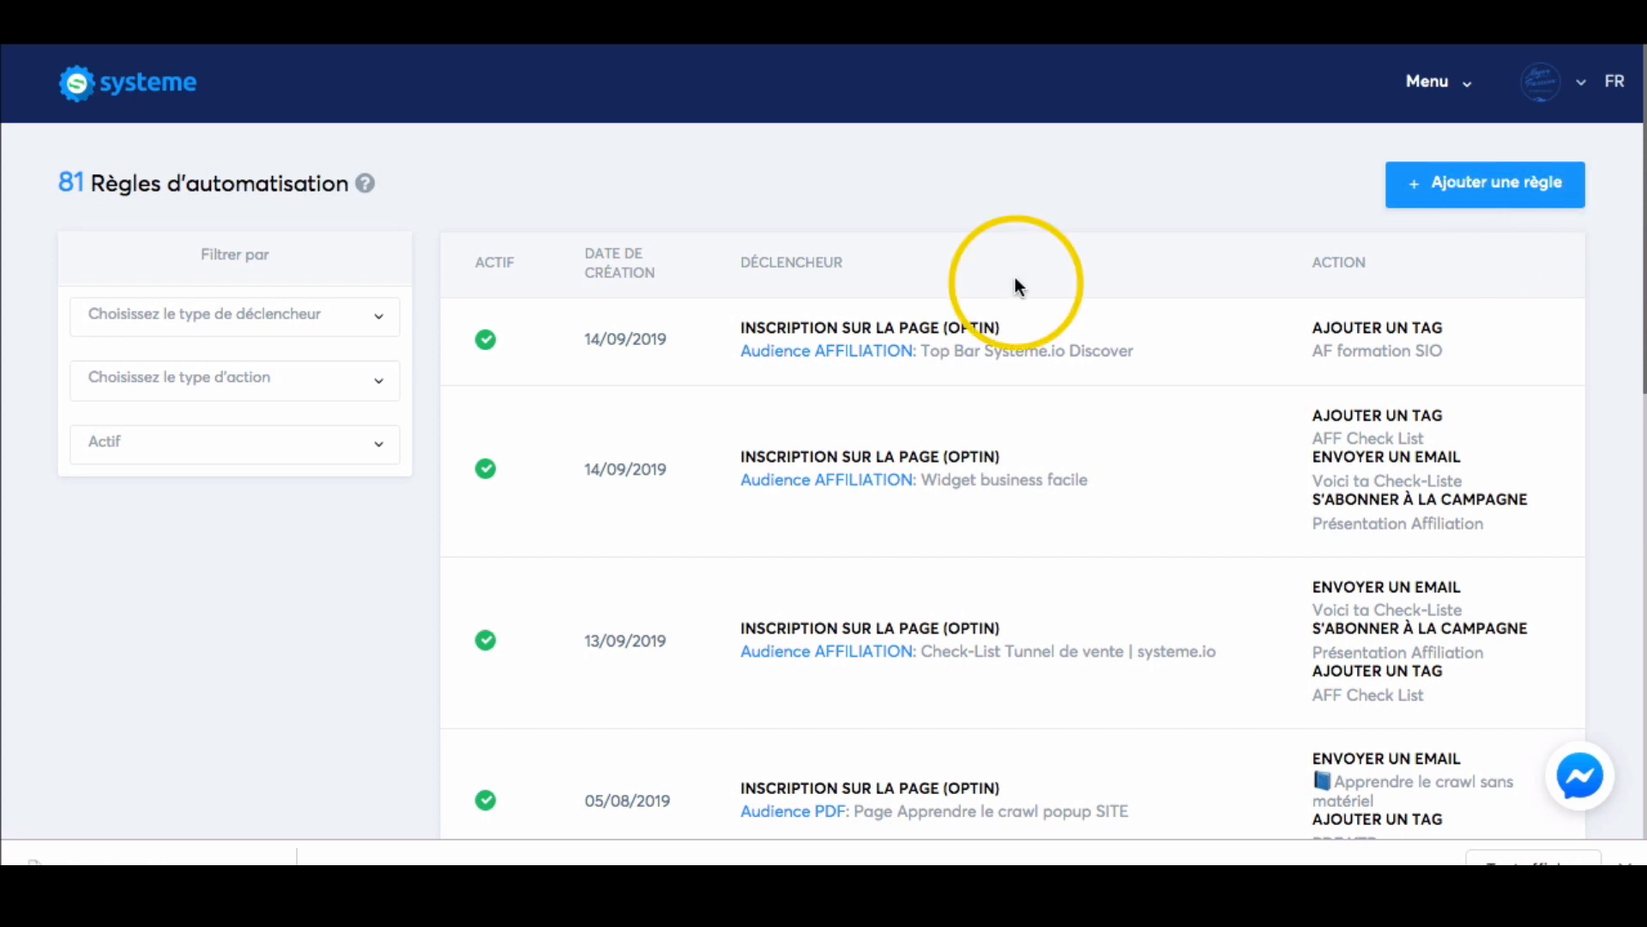
click(135, 108)
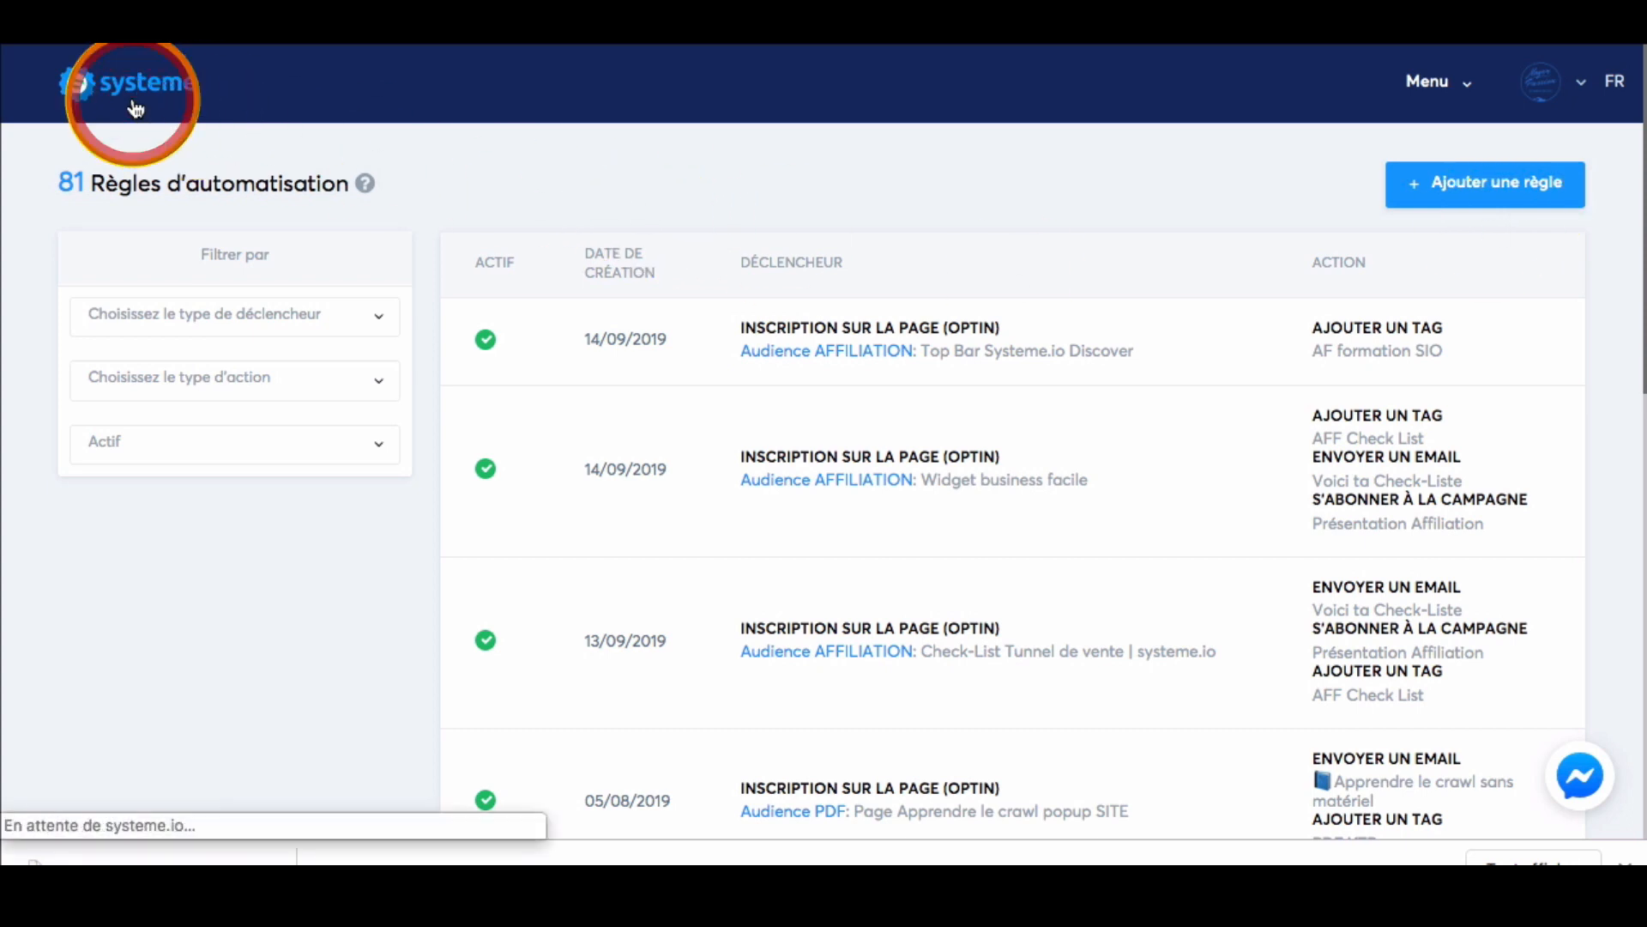